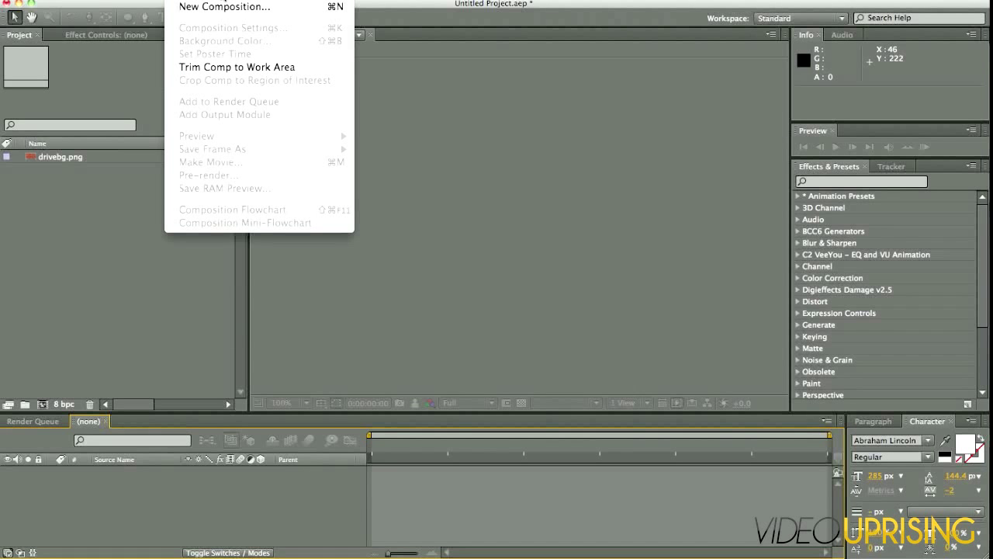
- Start a new composition from the Composition menu
click(226, 7)
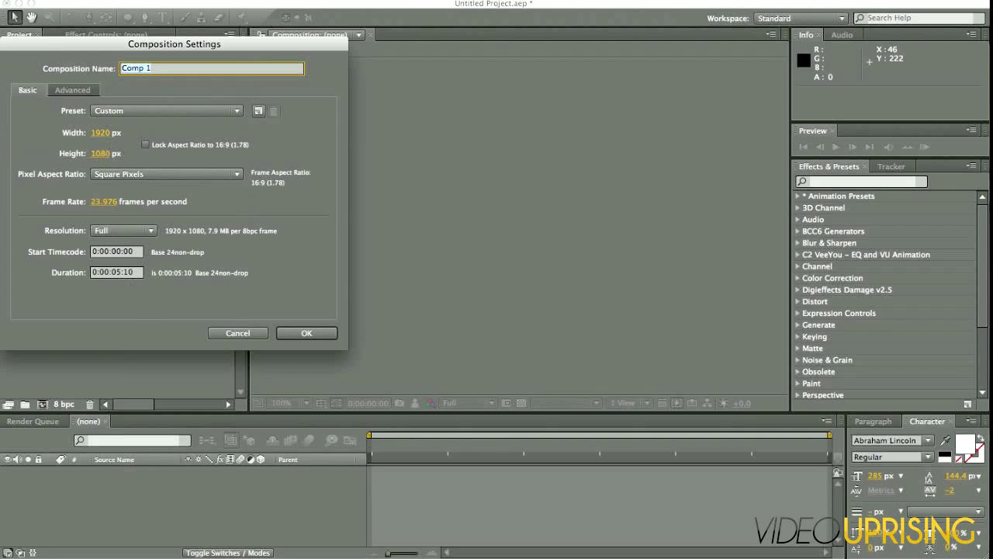
- Create Comp 1 at 1920×1080, 23.976 fps with a 0:00:05:00 duration and open it
click(132, 271)
key(BackSpace)
key(BackSpace)
text(0)
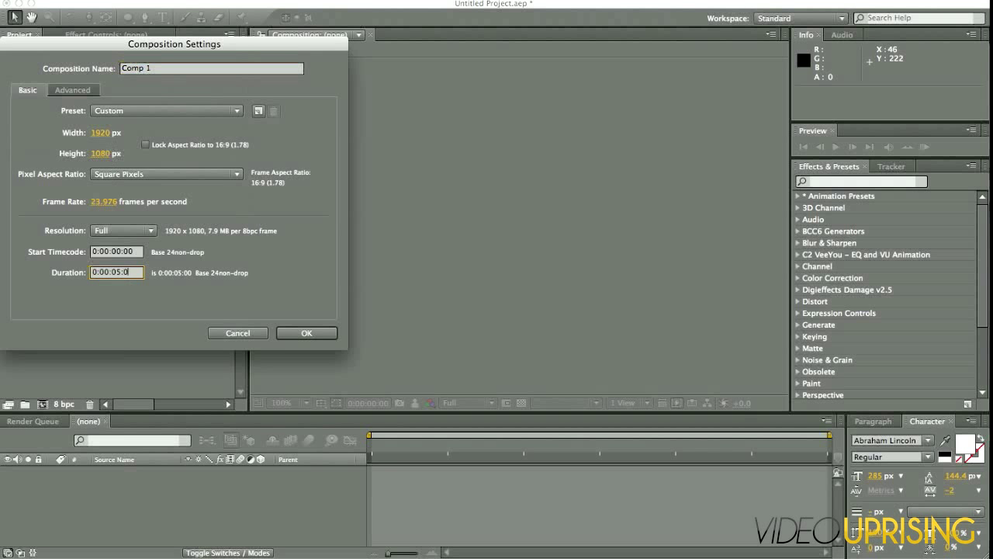
click(292, 334)
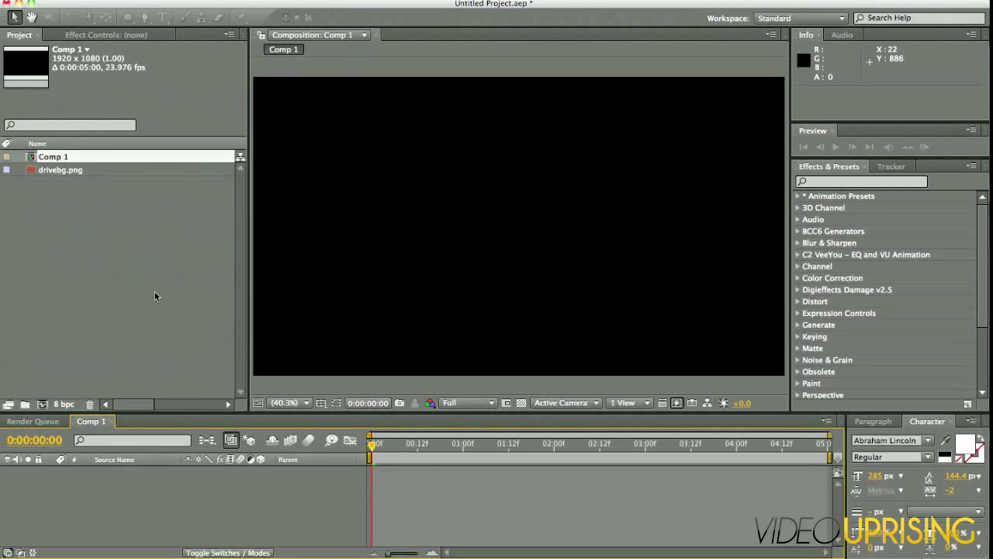
click(120, 333)
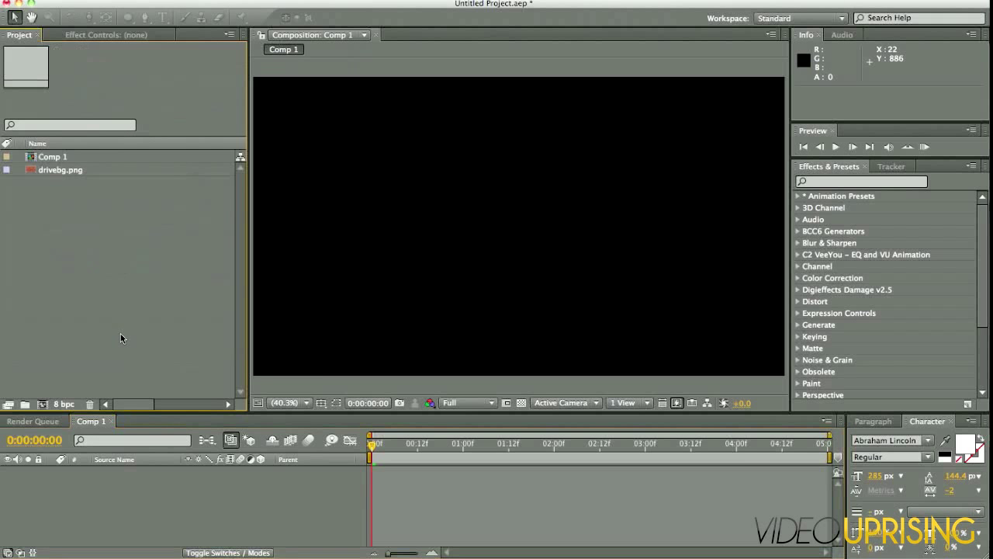
- Type 'VideoUprising' as a new text layer in Comp 1
click(132, 525)
click(162, 17)
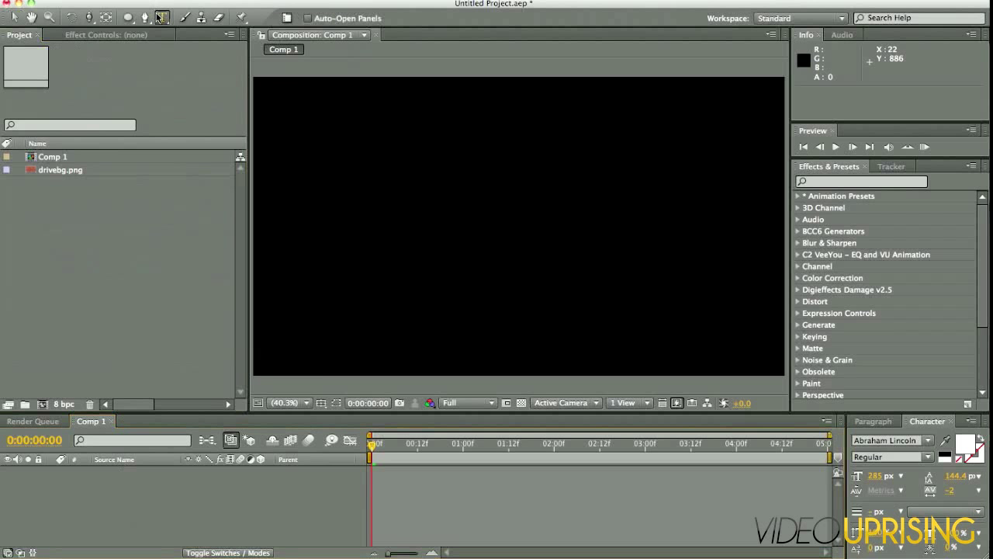
click(441, 222)
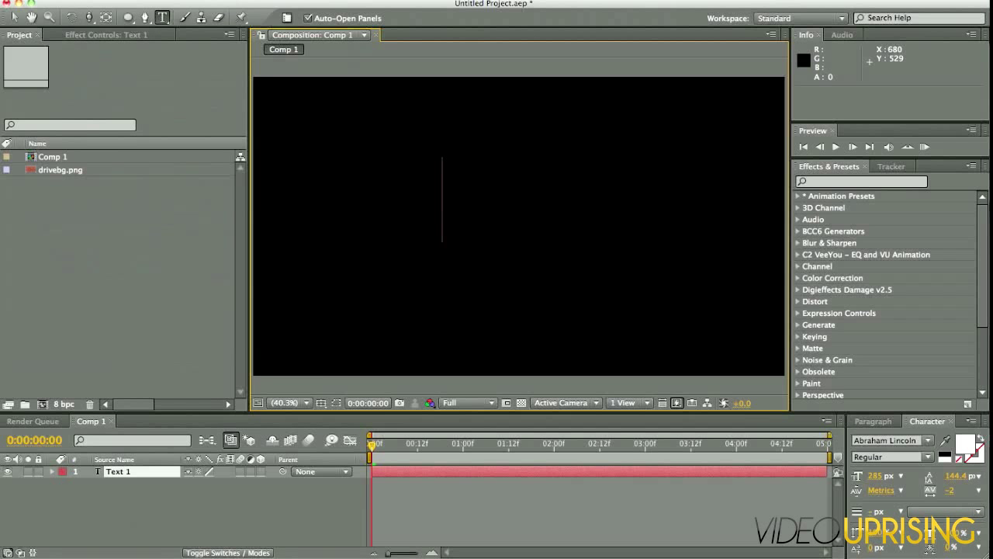
text(VID)
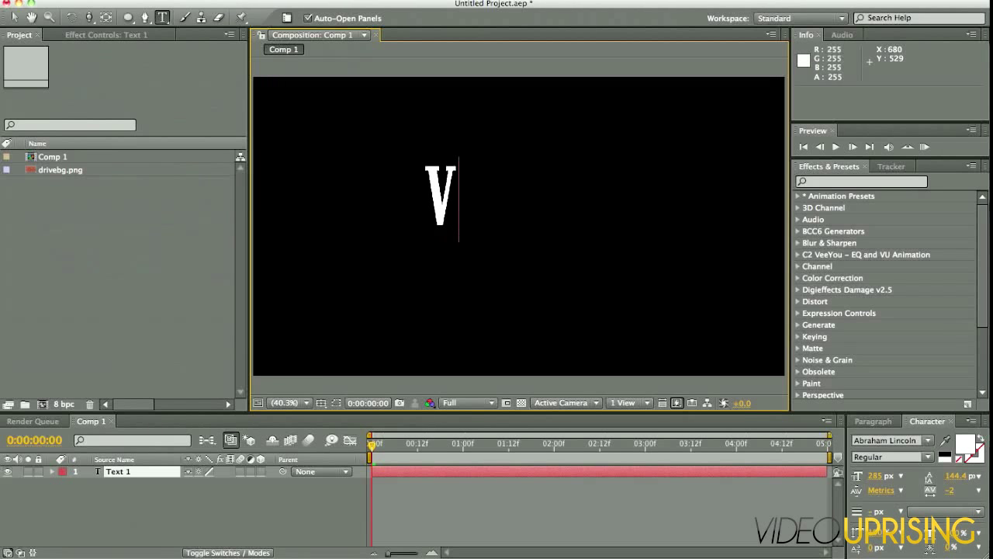
key(BackSpace)
key(BackSpace)
text(ideo)
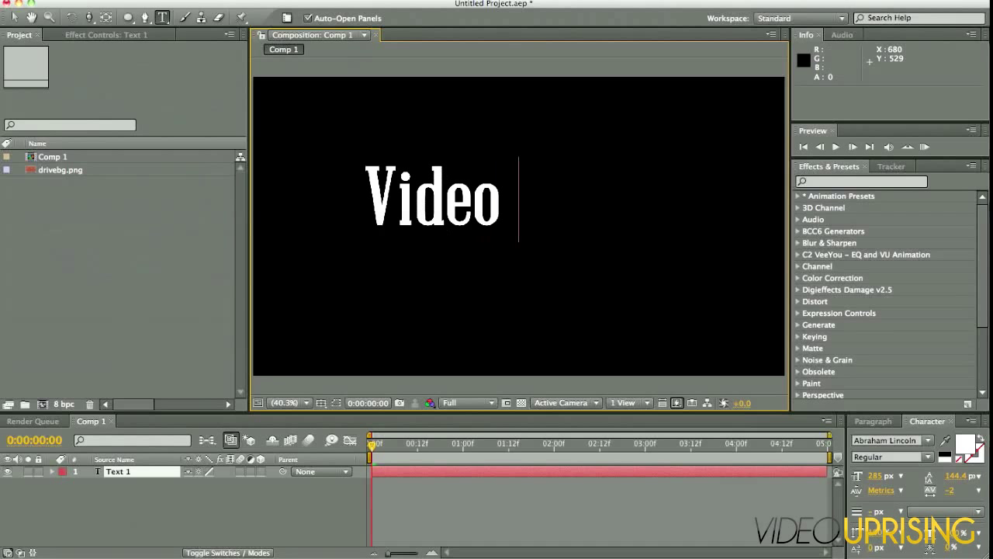
key(BackSpace)
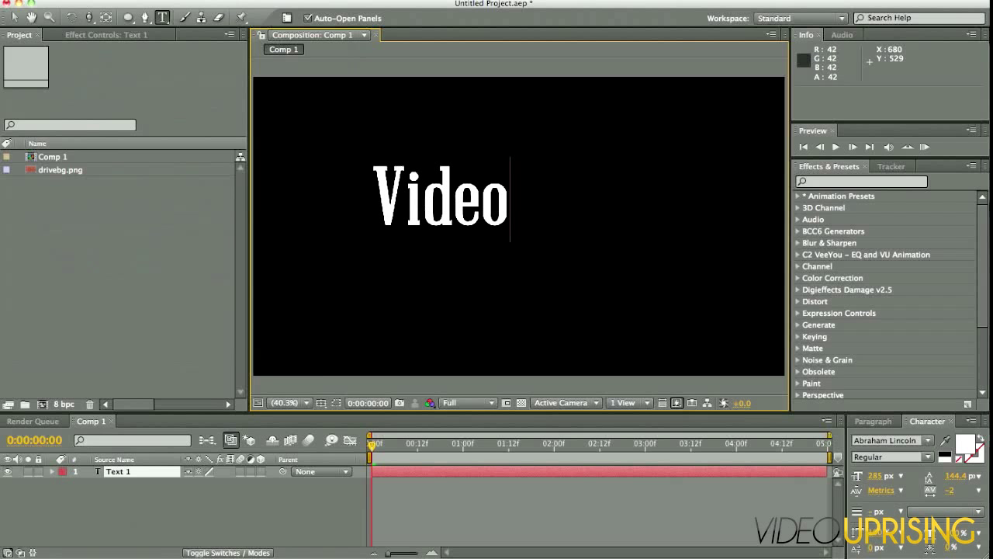
text(Uprising)
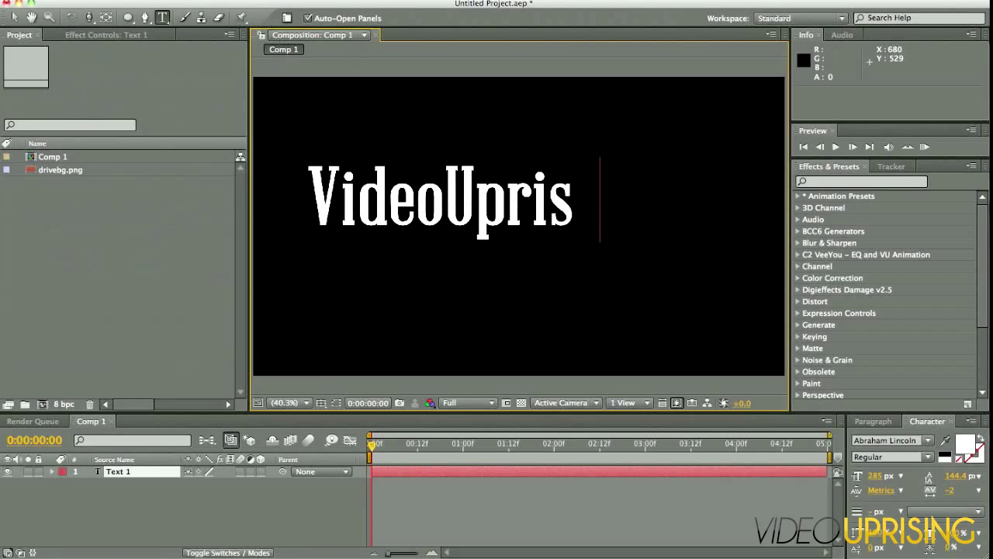
- Center the VideoUprising text using the Title/Action Safe guides, then hide the guides
click(287, 403)
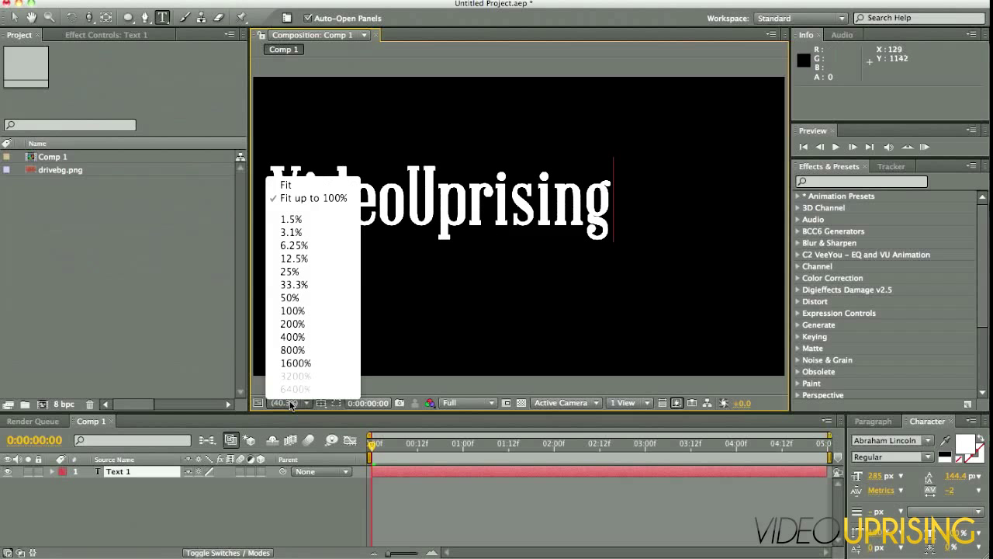
click(309, 446)
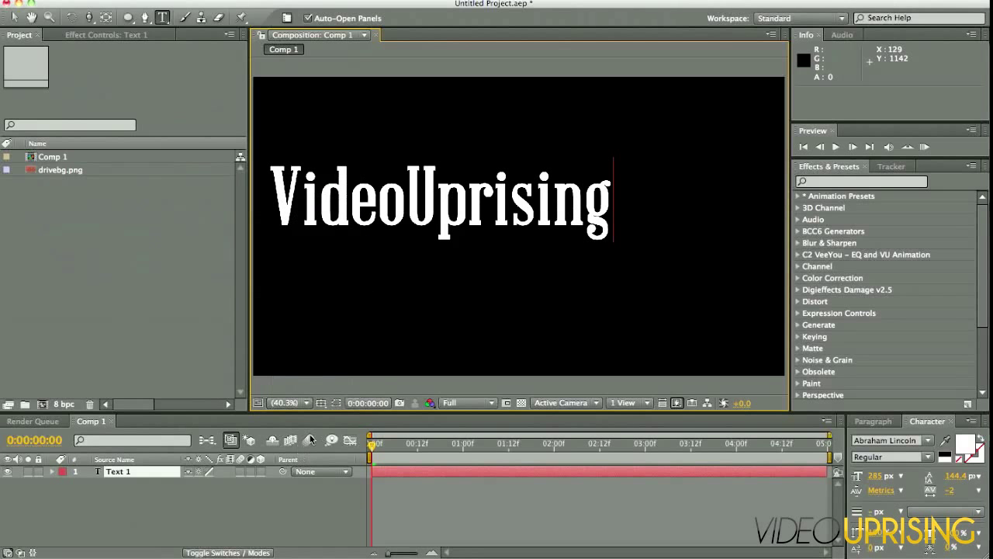
click(320, 402)
click(349, 415)
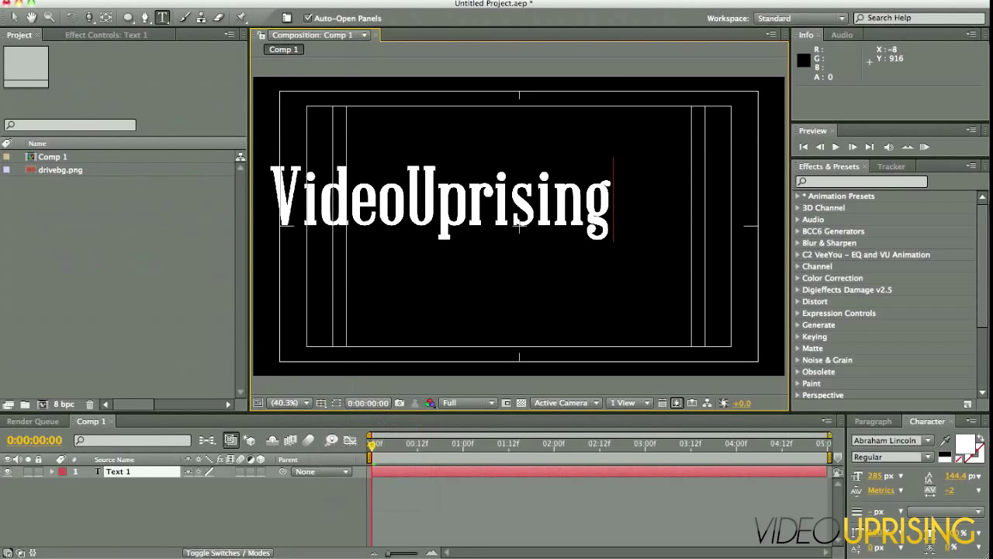
click(14, 17)
drag(419, 194, 502, 217)
click(252, 491)
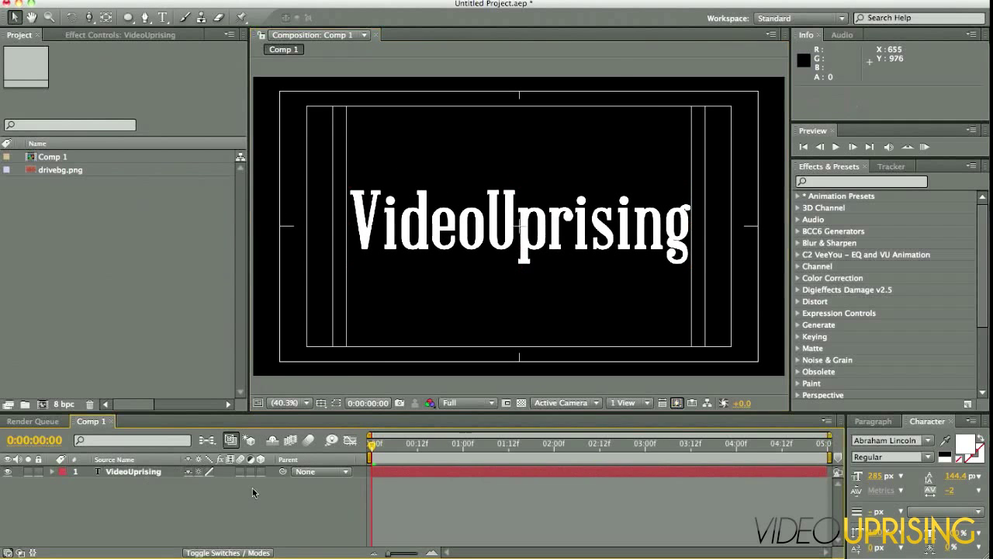
click(320, 402)
click(331, 416)
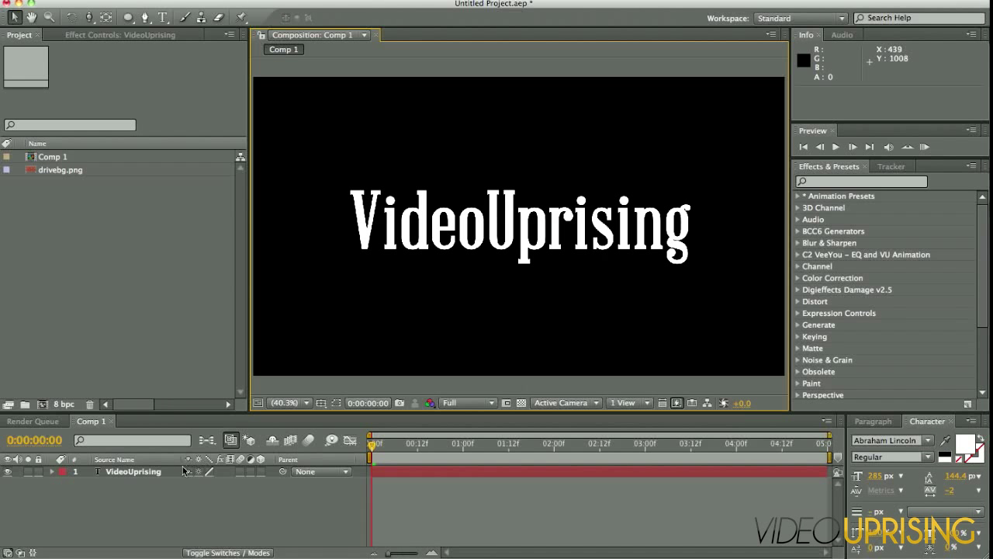
right_click(159, 475)
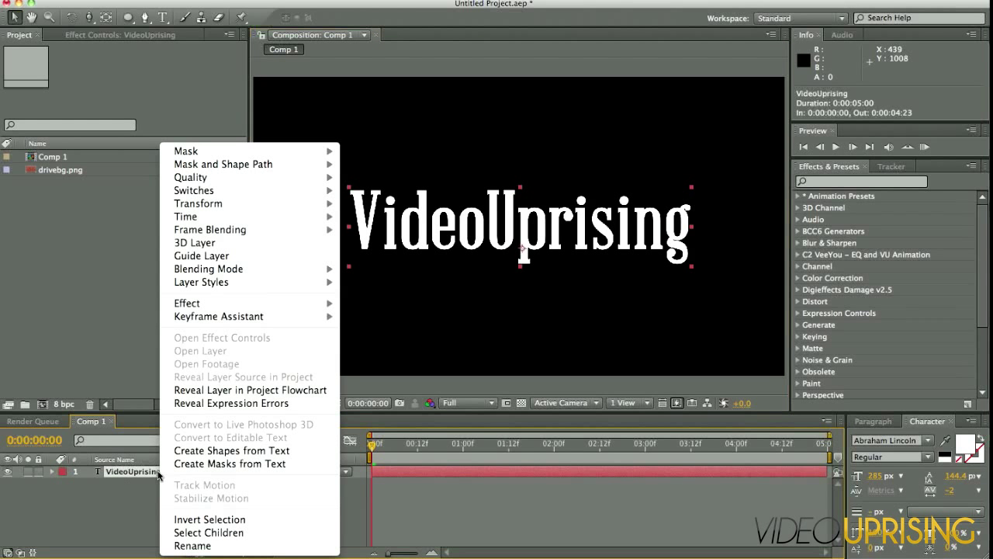
- Create masks from the VideoUprising text and show the mask paths in the viewer
click(211, 464)
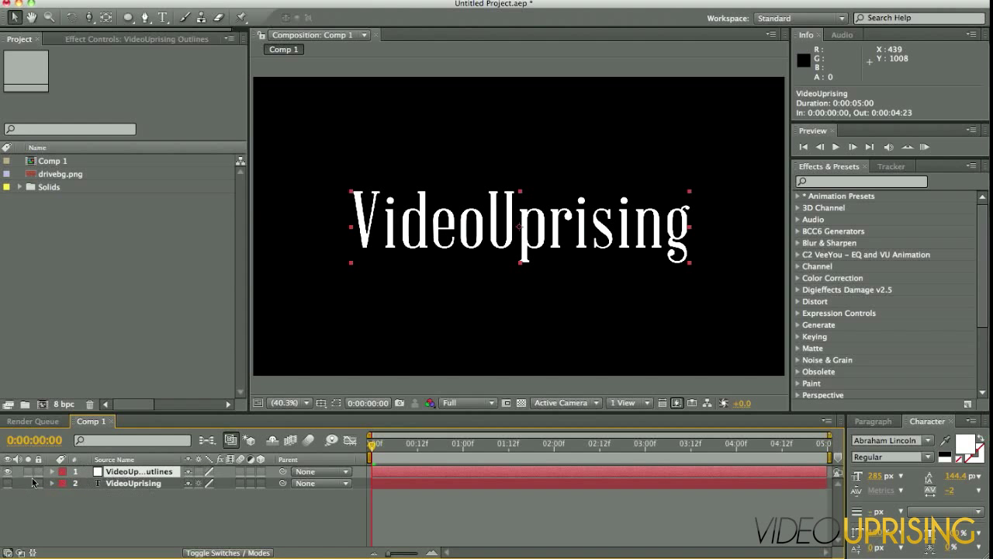
click(7, 472)
click(7, 472)
click(336, 402)
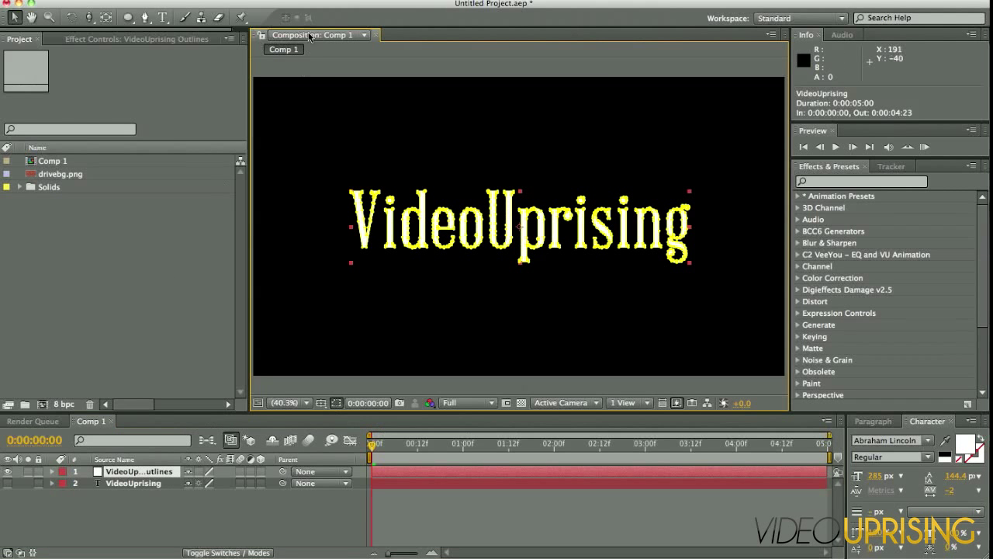
- Add a bright red Stroke to the outlines layer on All Masks with On Transparent paint style
click(288, 2)
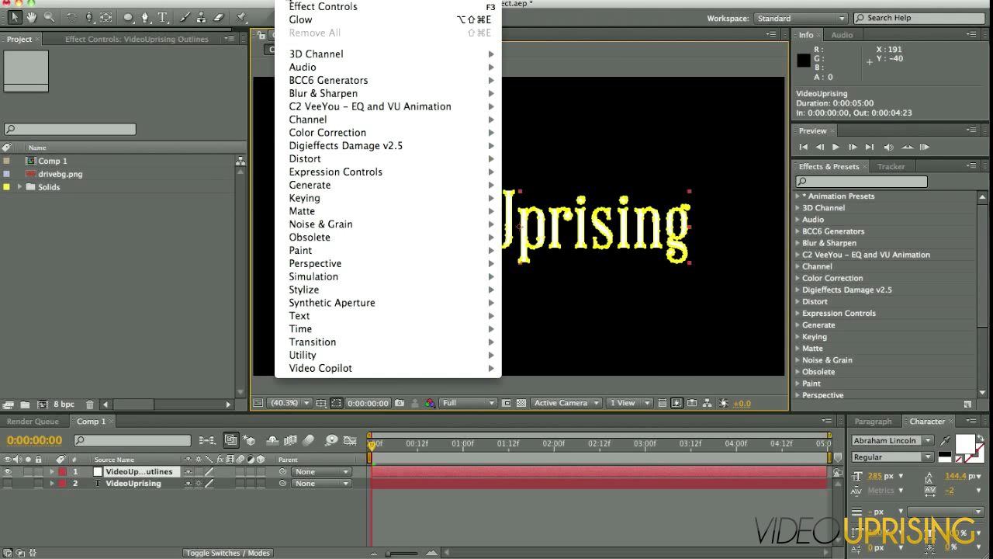
mouse_move(355, 175)
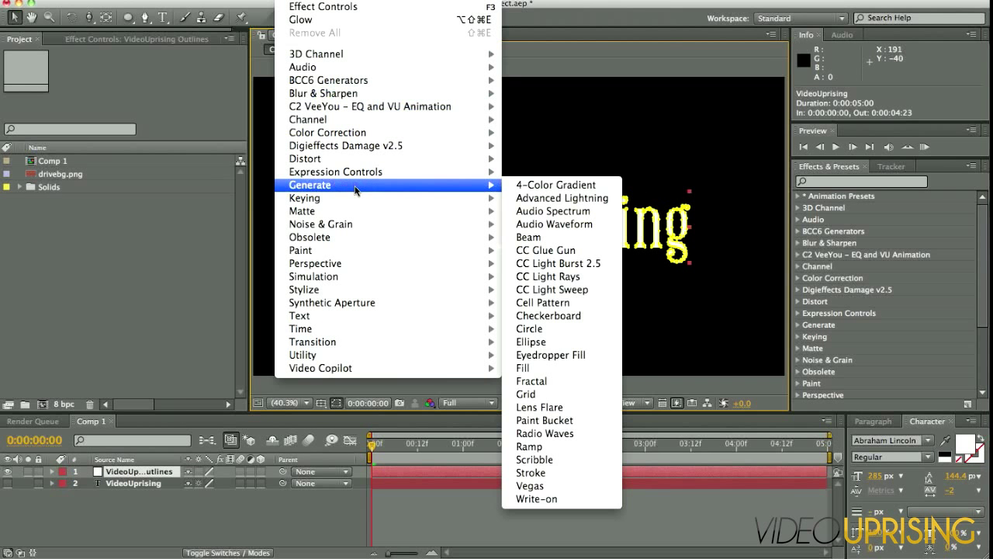
click(534, 472)
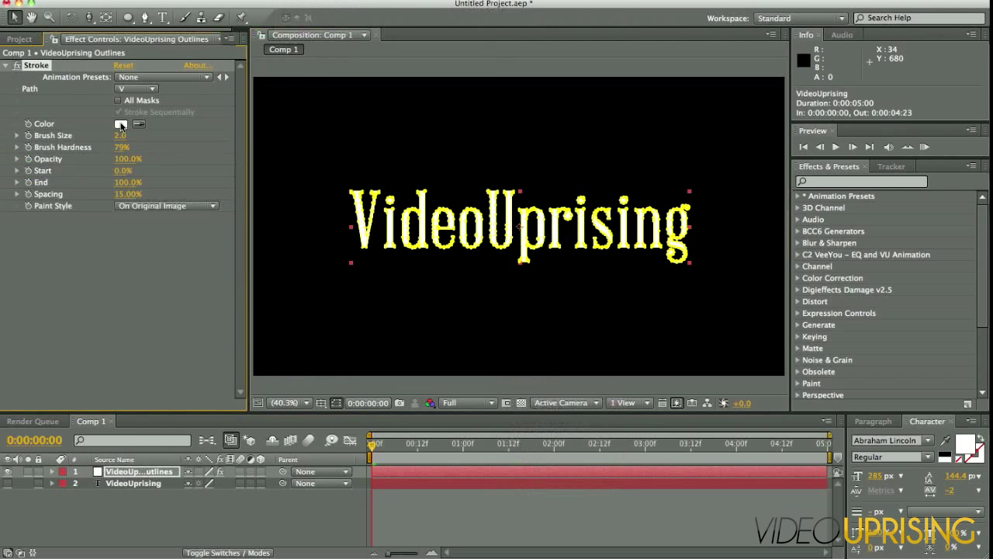
click(120, 124)
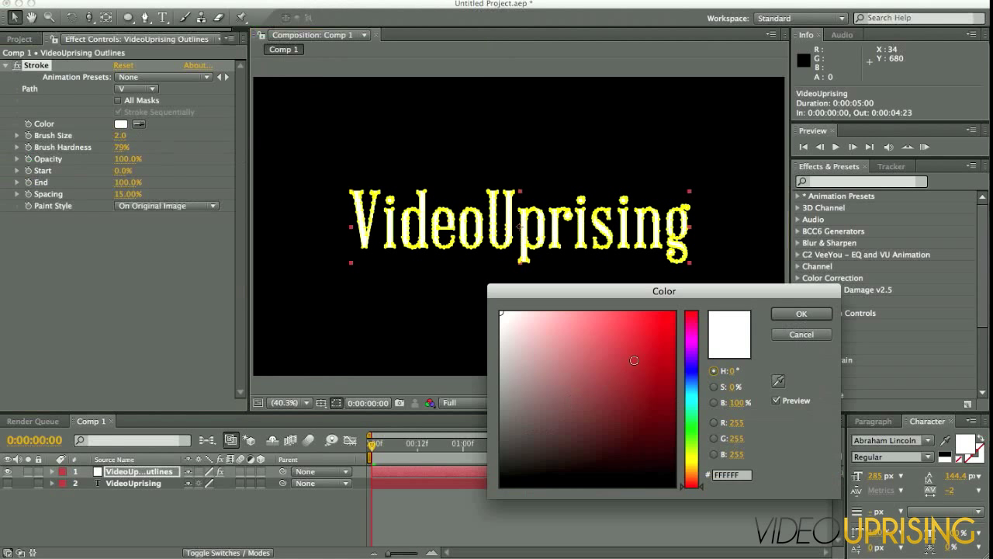
click(626, 341)
drag(626, 341, 673, 317)
click(785, 314)
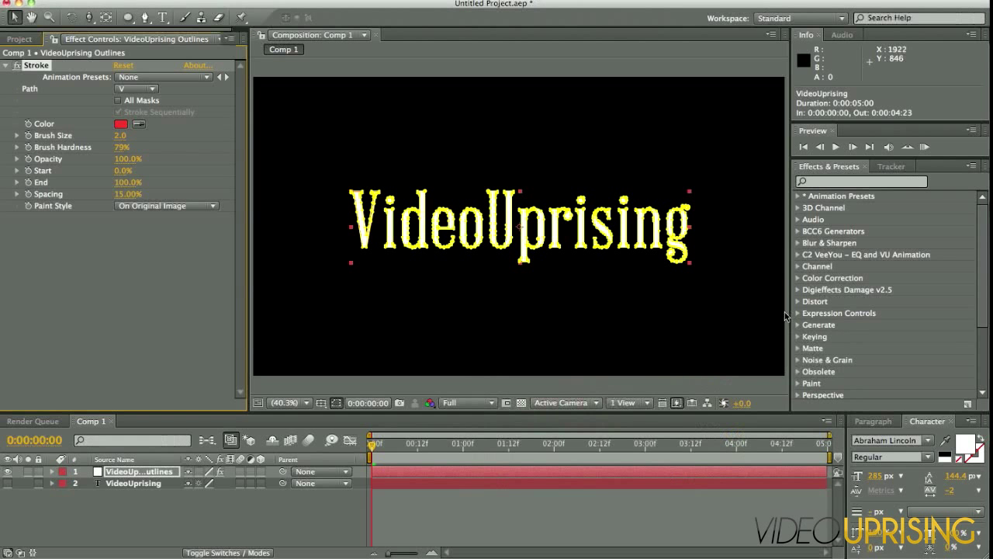
click(118, 101)
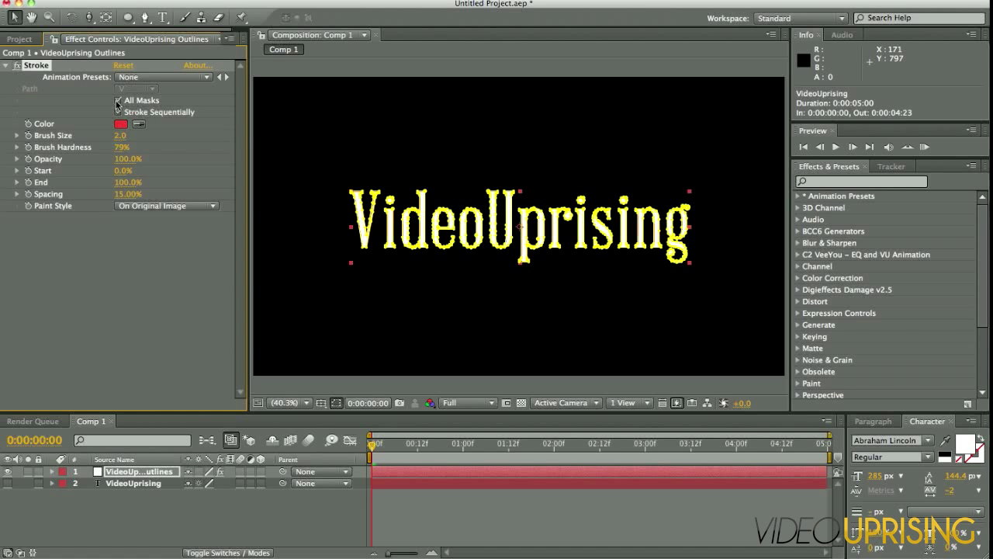
click(151, 208)
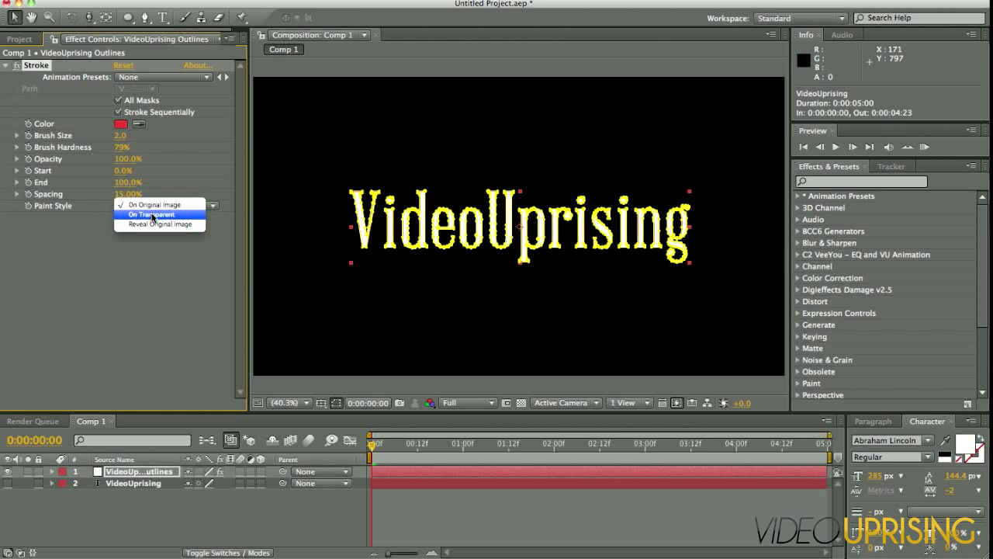
click(152, 214)
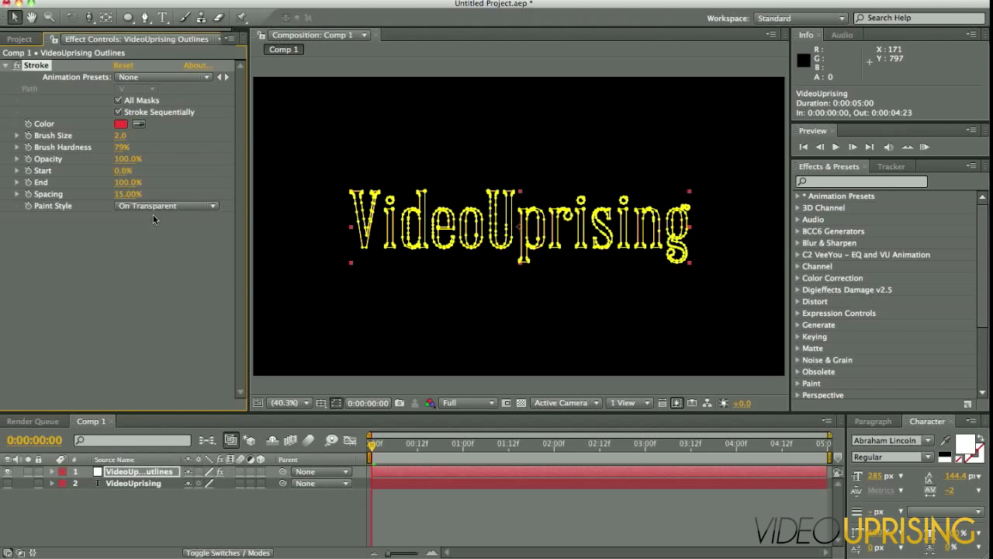
- Add a Glow effect to the outlines with threshold 5, radius 20 and intensity 3.5
click(295, 1)
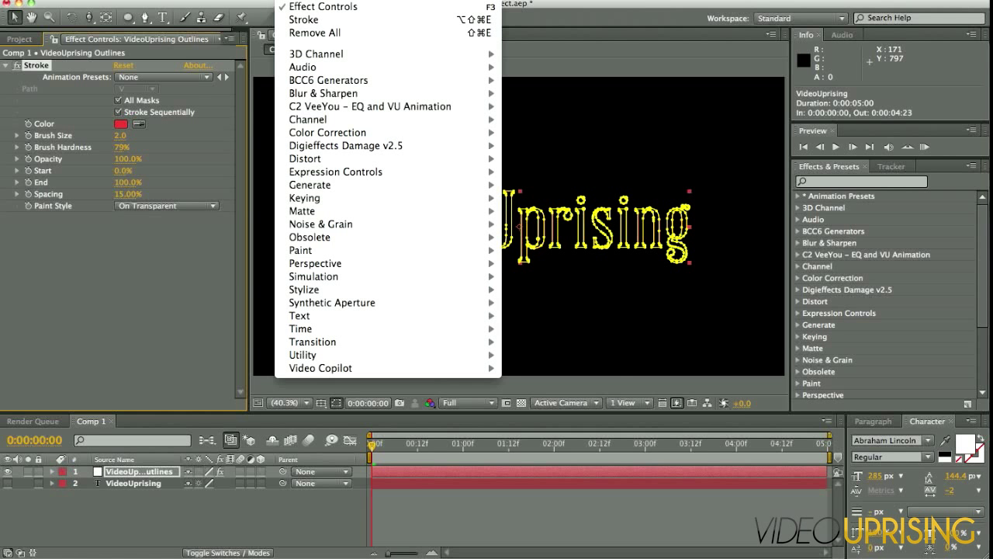
mouse_move(414, 295)
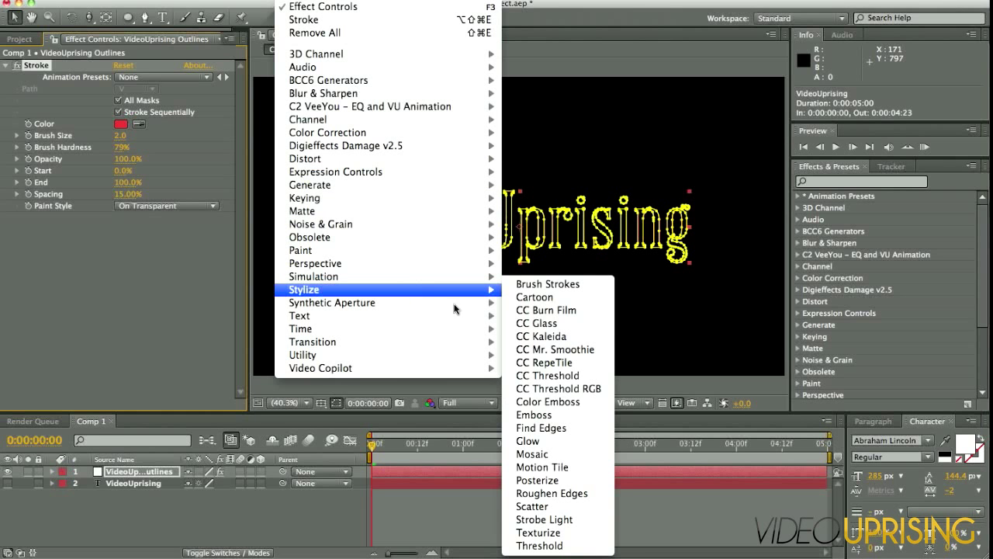
click(539, 441)
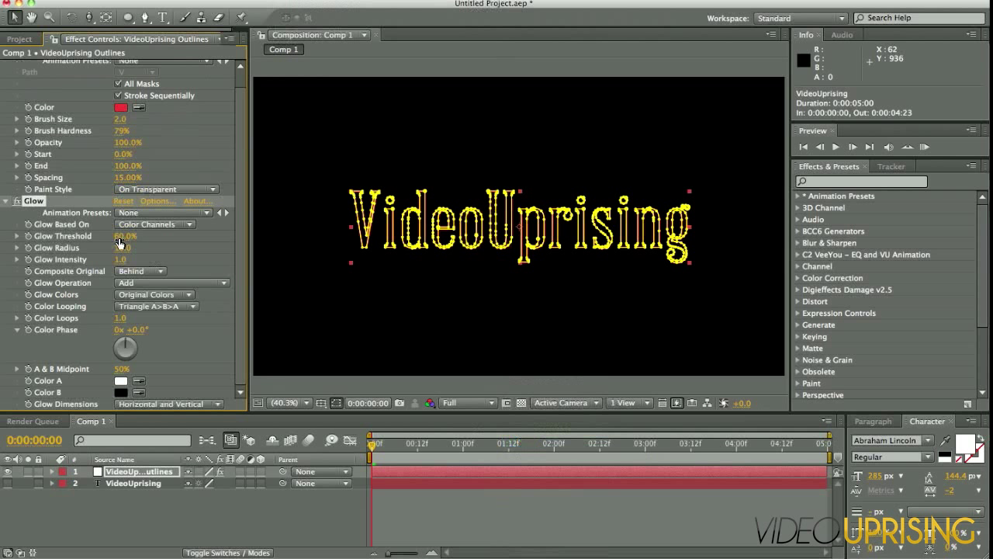
text(5)
key(Return)
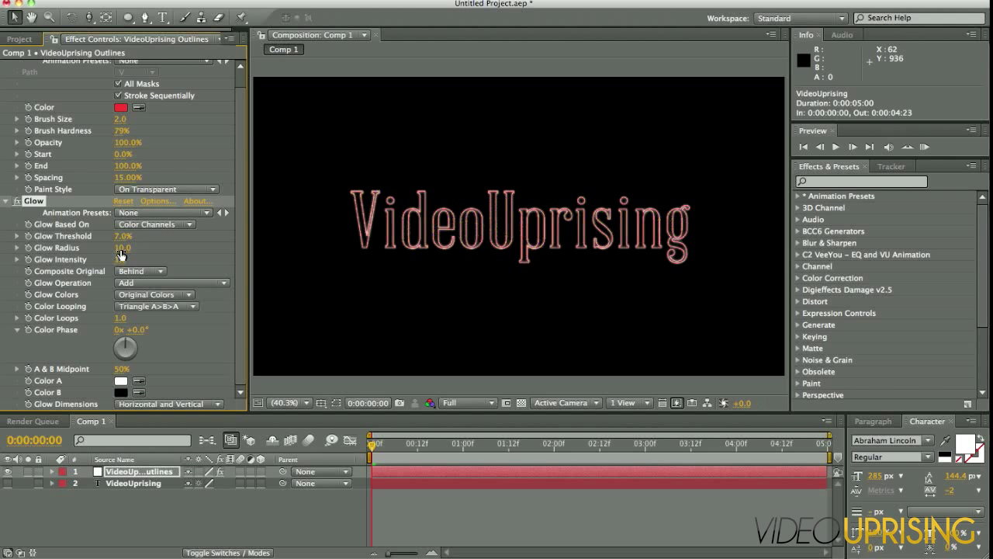
click(122, 247)
text(20)
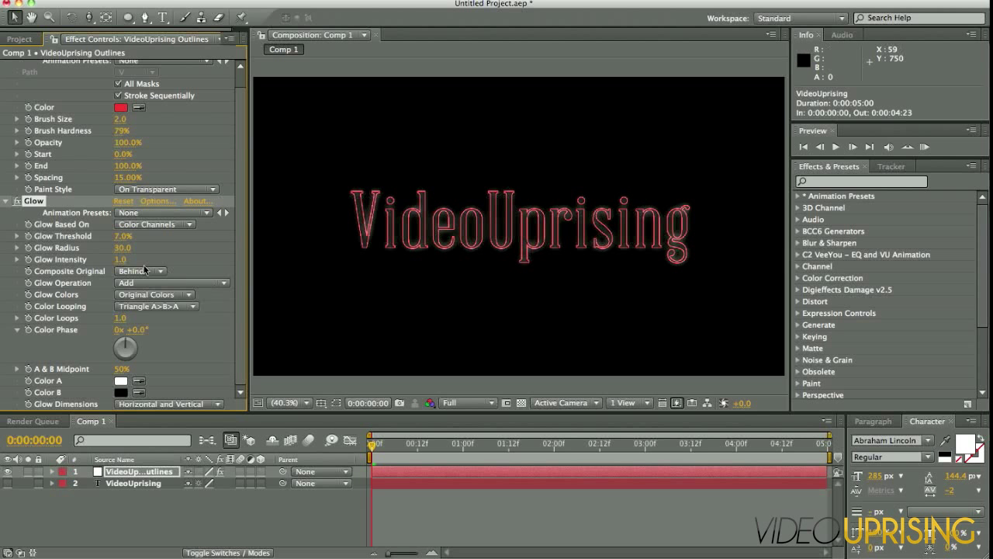
click(116, 259)
text(3.5)
key(Return)
- Switch the Glow to A & B Colors with pure red Color A and set Glow Intensity to 3
click(153, 294)
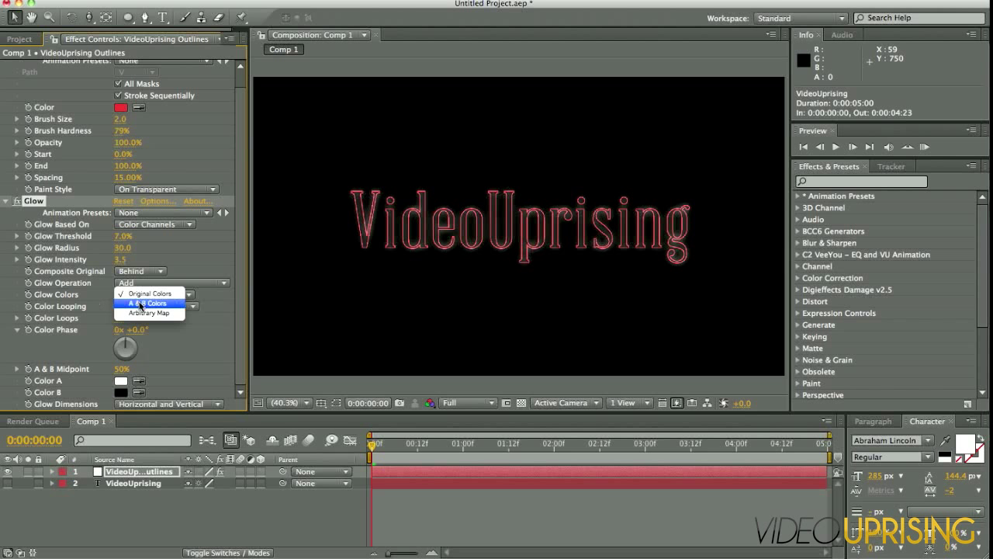
click(140, 304)
click(120, 381)
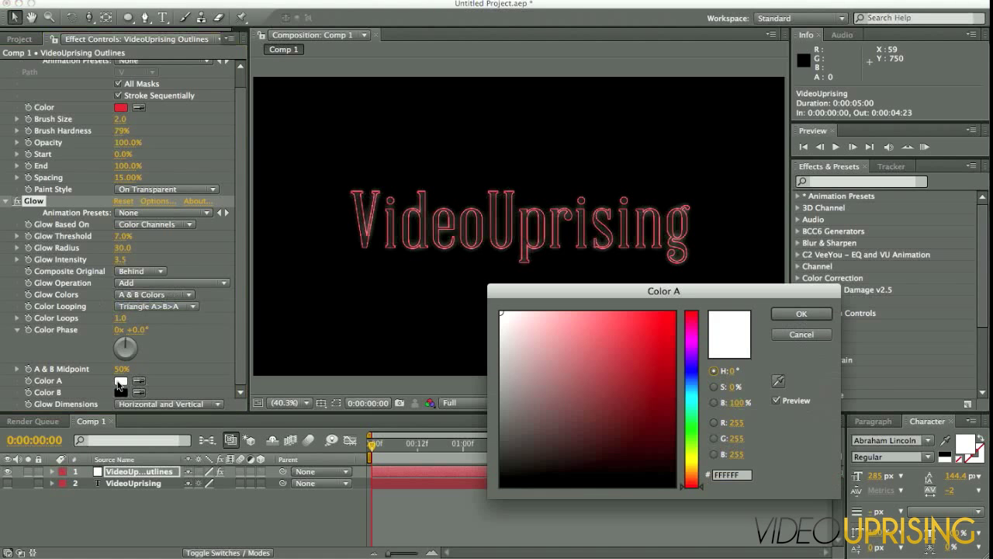
click(673, 313)
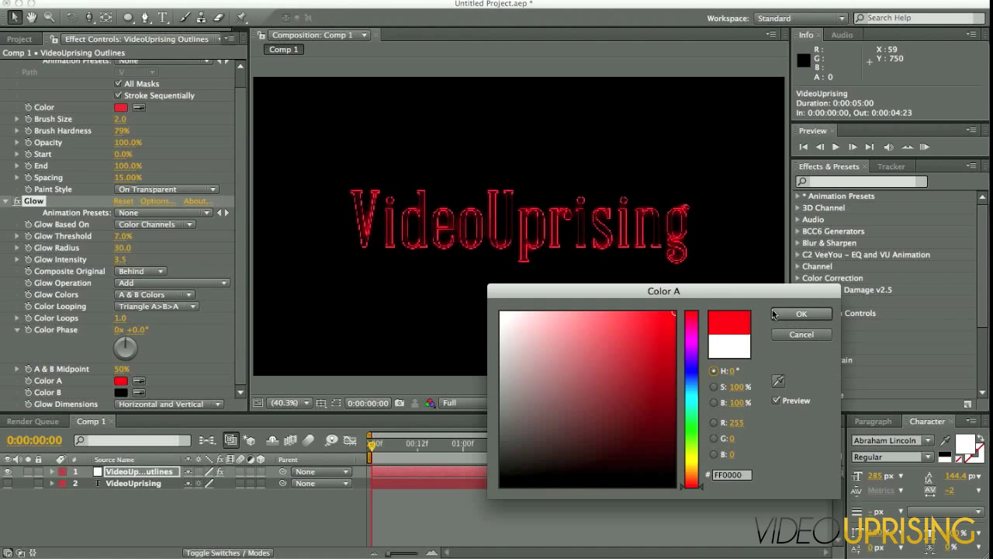
click(787, 315)
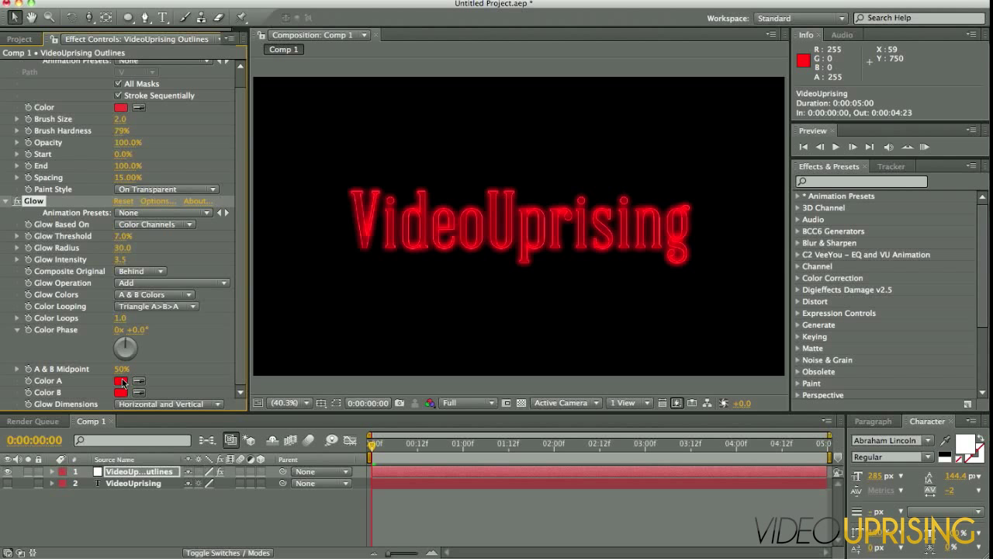
click(122, 259)
text(2)
key(Return)
click(121, 260)
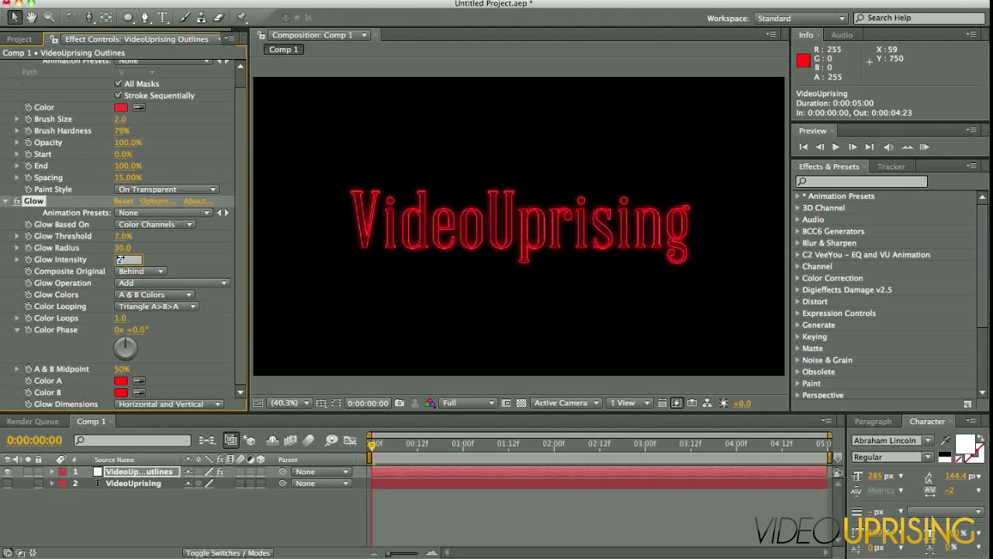
key(Return)
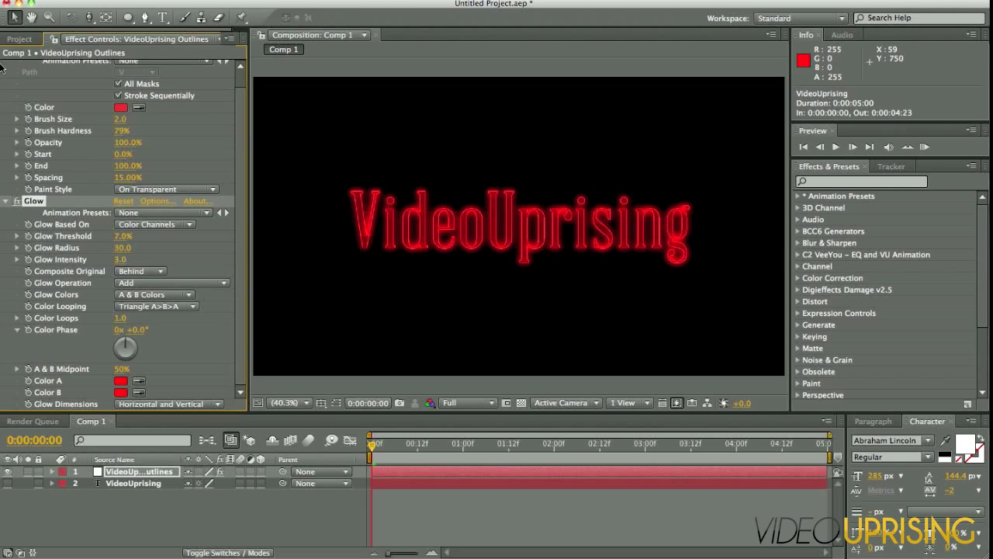
- Add drivebg.png from the Project panel to Comp 1 as the bottom layer
click(14, 39)
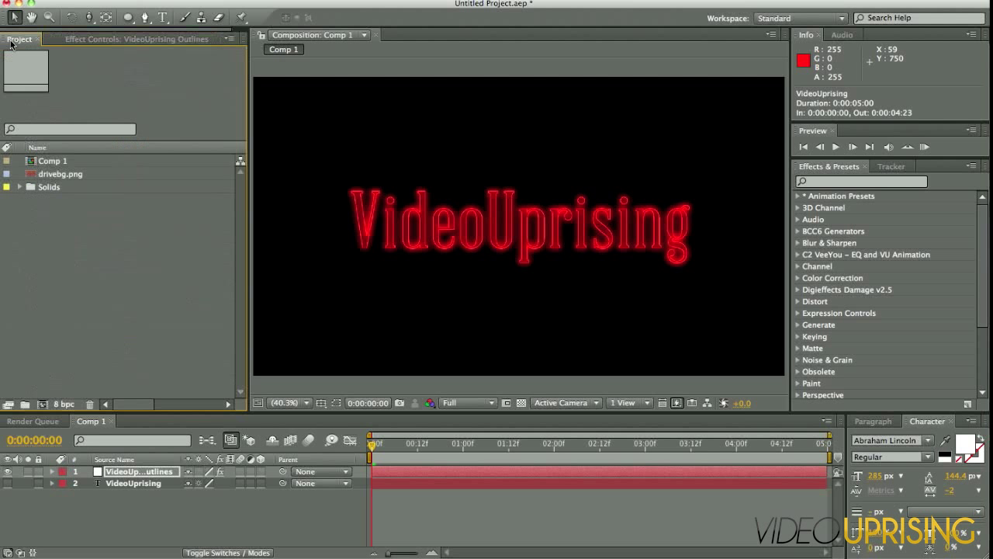
drag(53, 175, 133, 497)
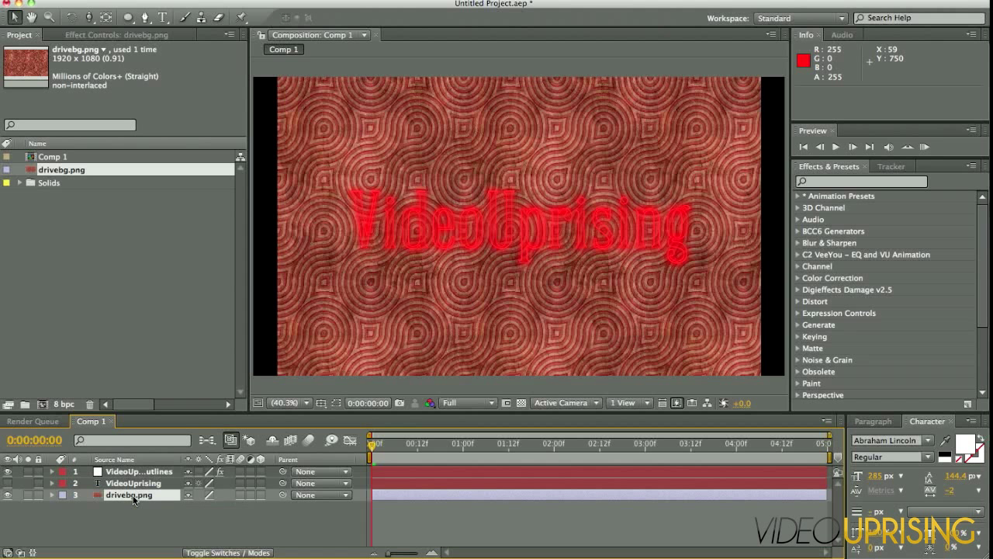
- Add Camera 1 to the composition using the 80mm lens preset
click(264, 0)
mouse_move(264, 6)
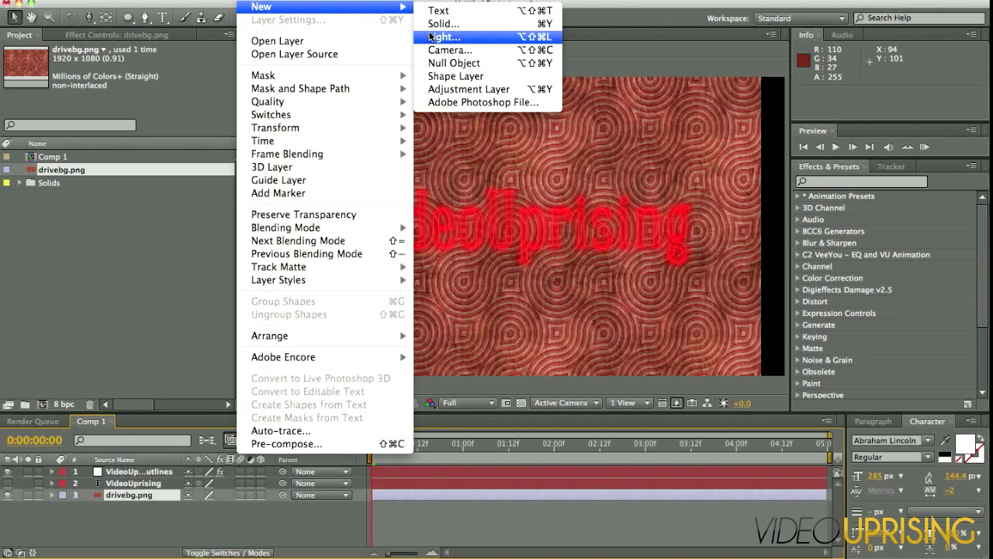
click(437, 51)
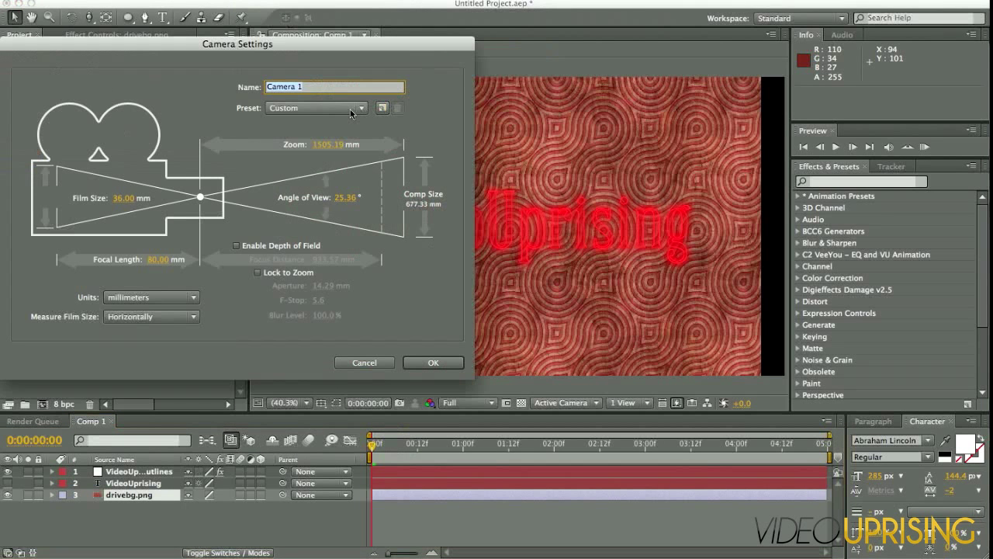
click(311, 110)
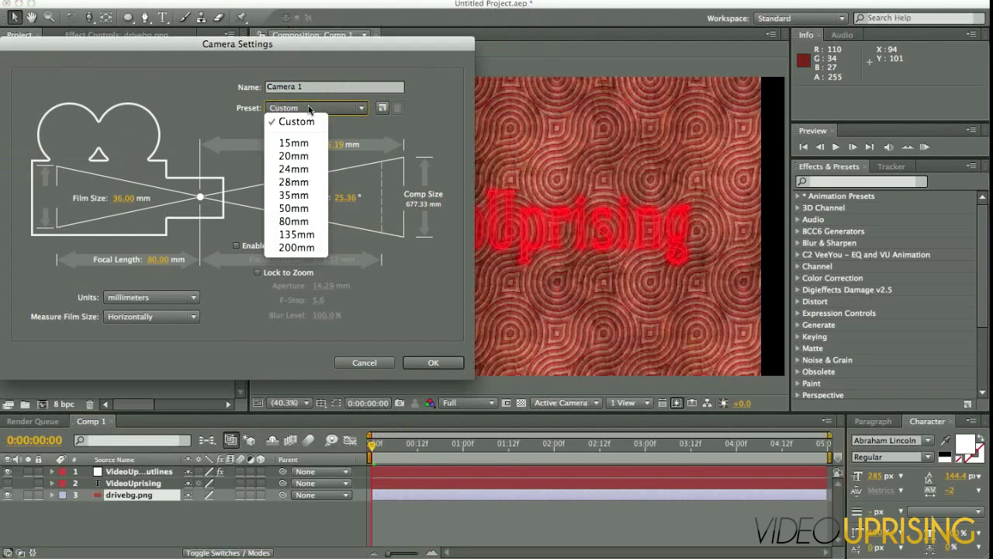
click(294, 221)
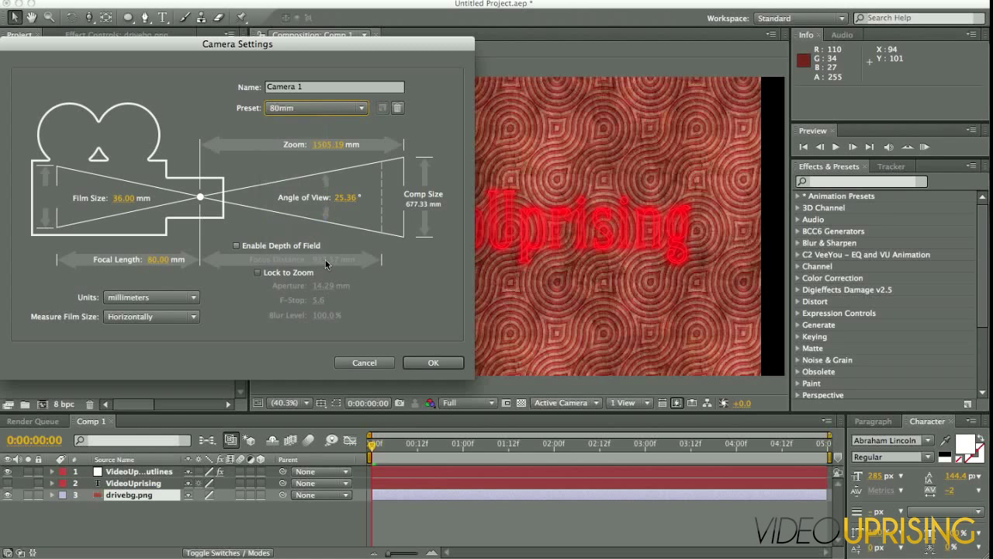
click(433, 362)
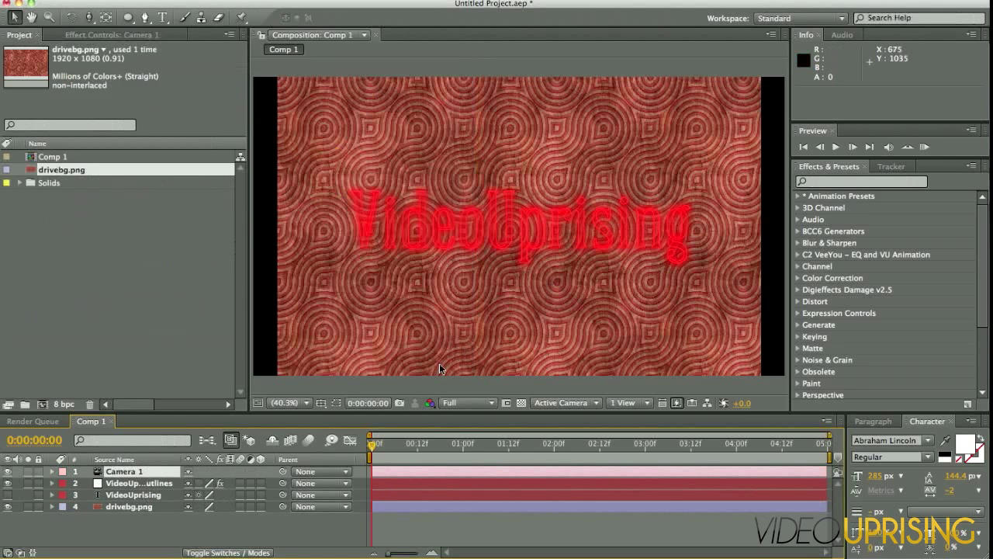
- Make the drivebg.png layer 3D and show its axes in the viewer
click(138, 509)
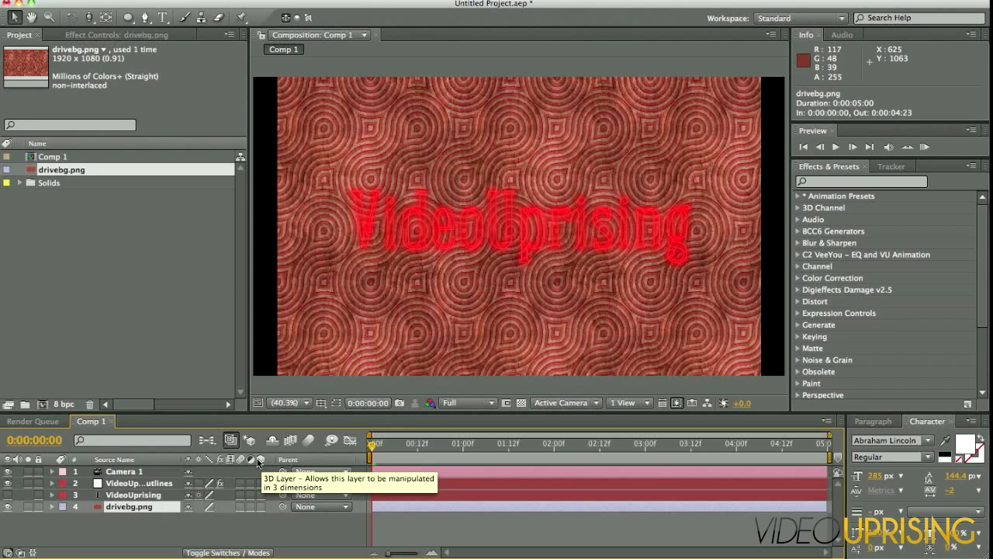
click(261, 506)
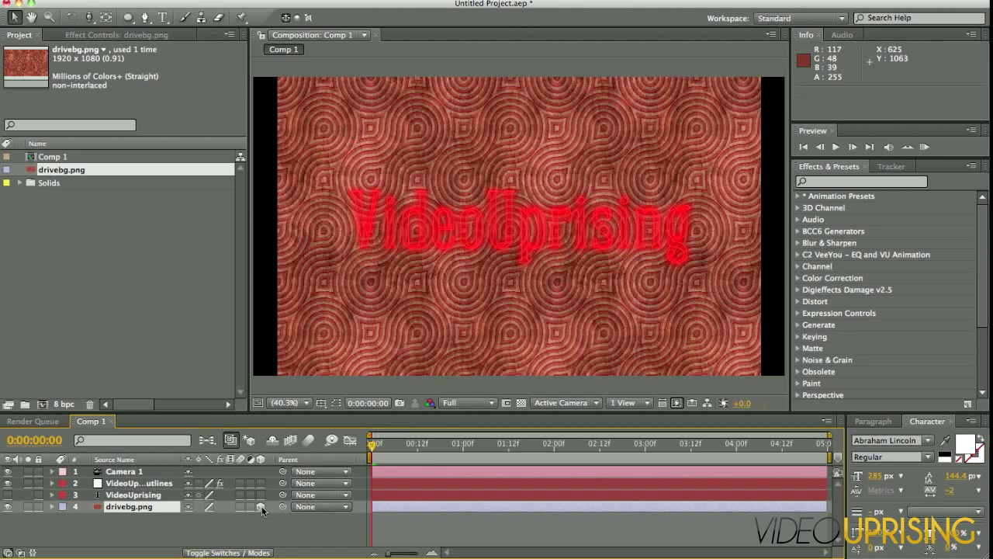
click(336, 403)
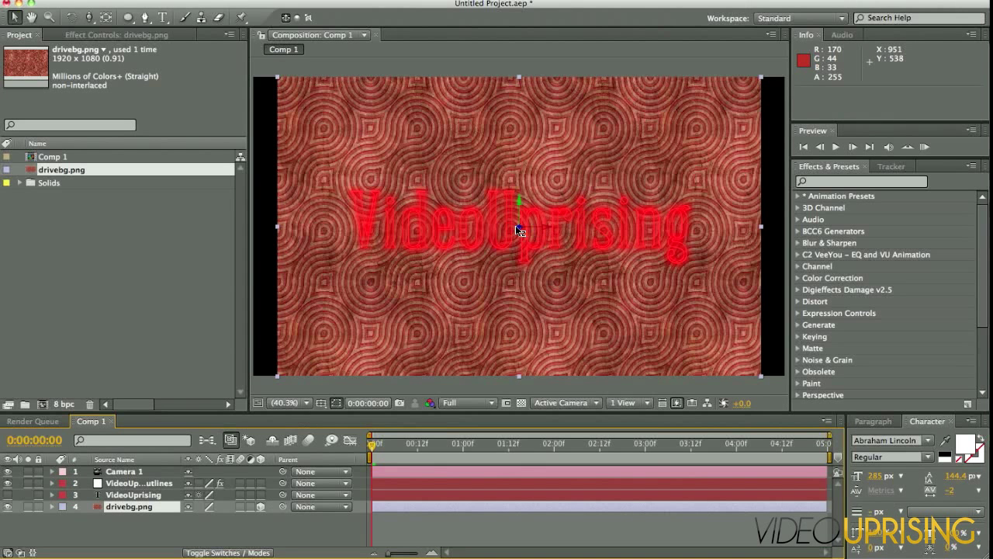
- Push the texture plane far back and raise it slightly, to 960.0, 420.8, 6219.5
drag(516, 225, 535, 226)
drag(419, 202, 447, 193)
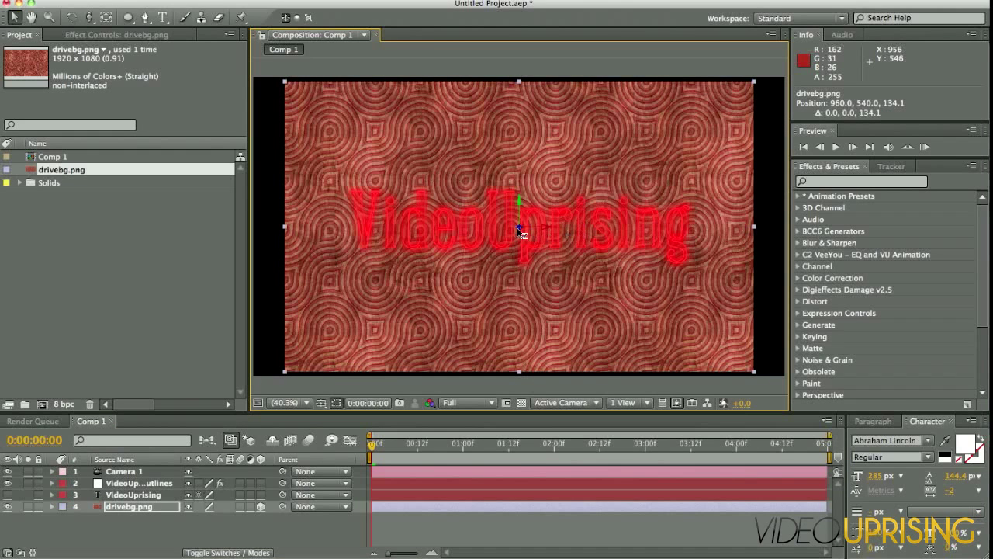
drag(516, 227, 328, 228)
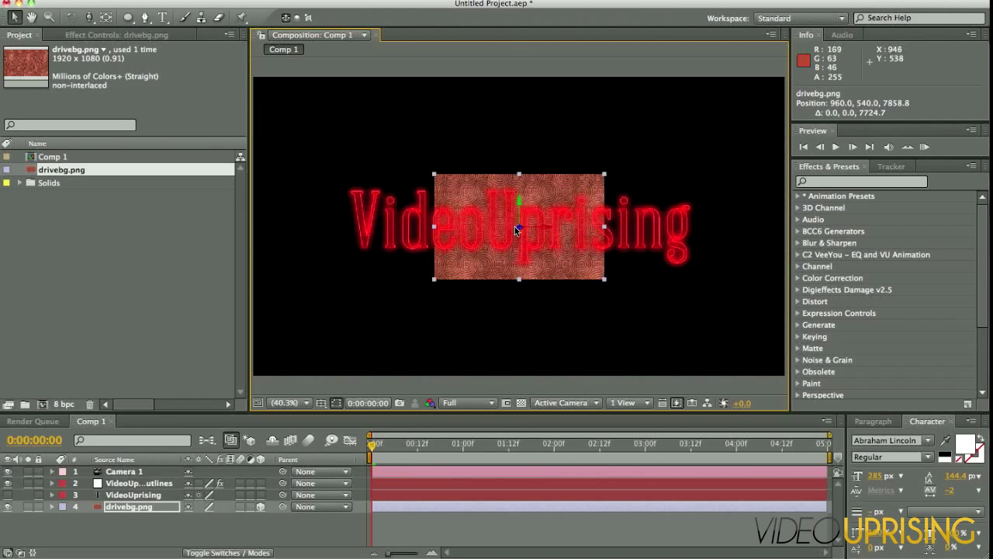
drag(517, 229, 571, 236)
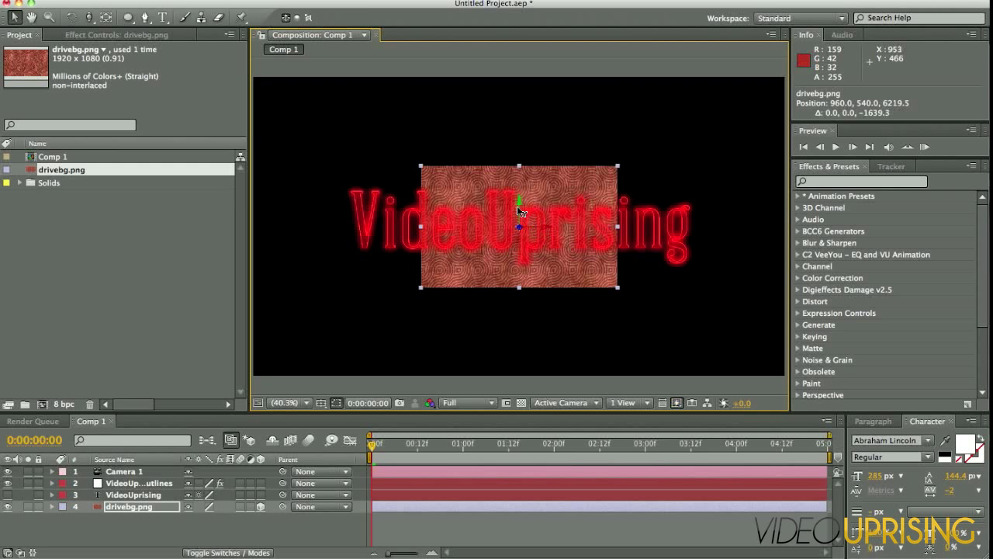
drag(516, 206, 514, 173)
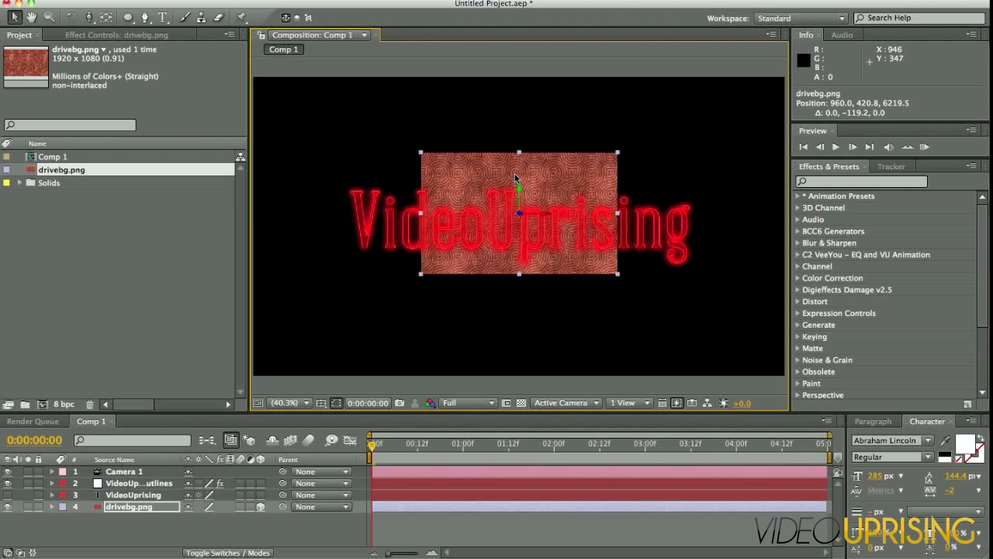
click(165, 508)
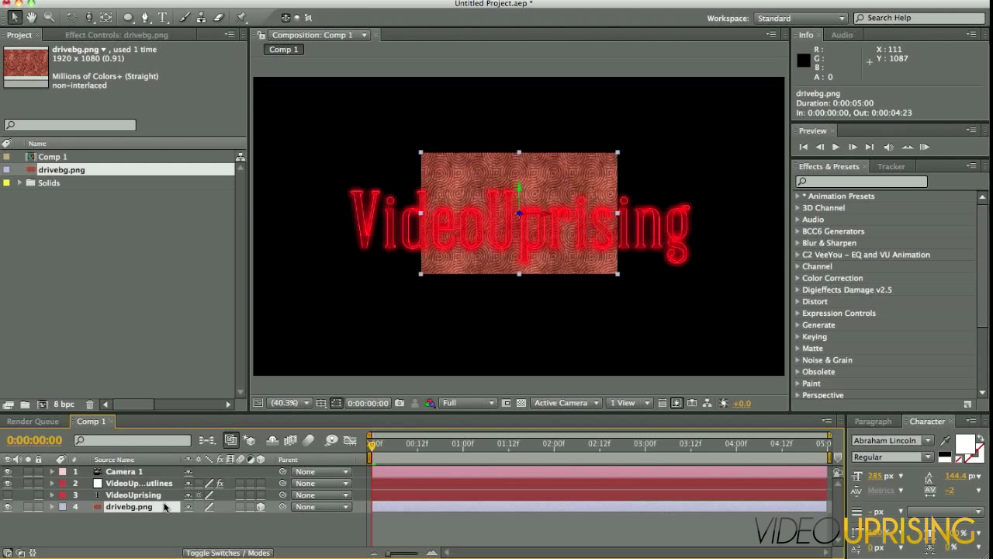
- Duplicate the drivebg.png layer and rotate the copy 90° on Y into an edge-on side plane
key(ctrl+d)
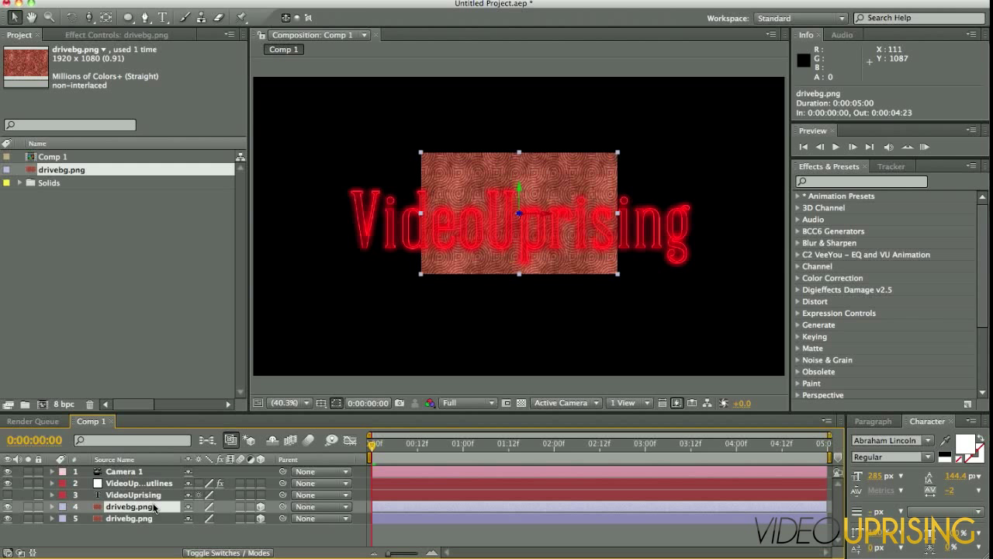
key(w)
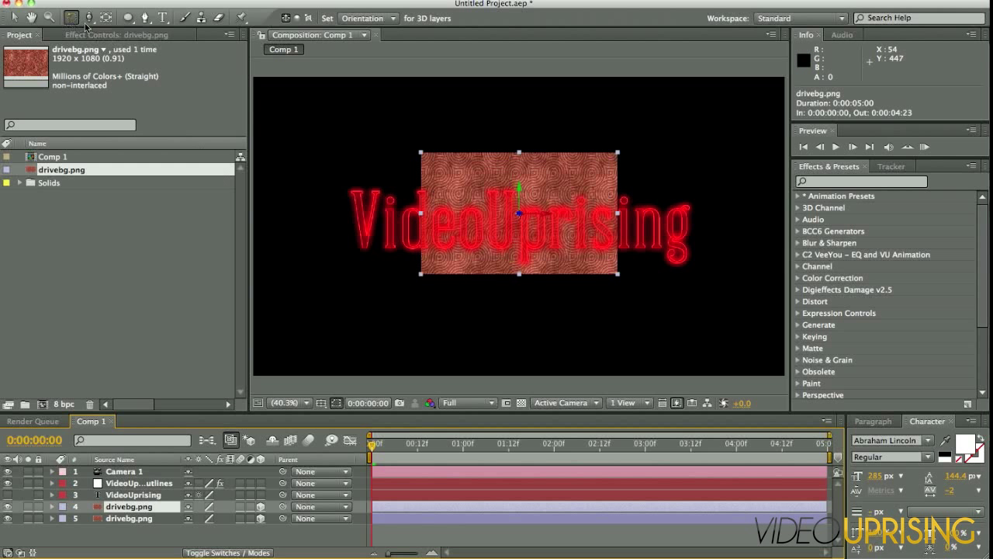
click(519, 202)
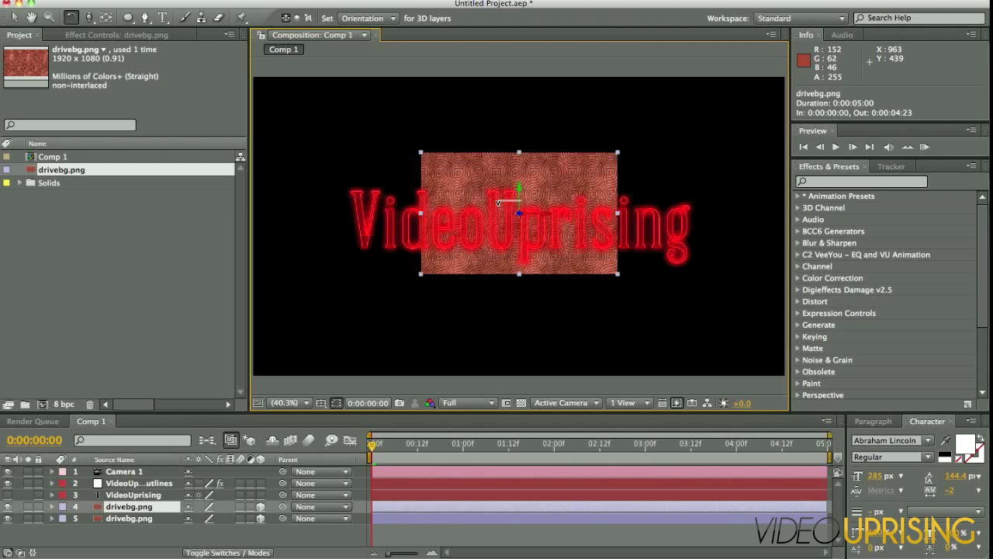
drag(519, 202, 258, 223)
key(v)
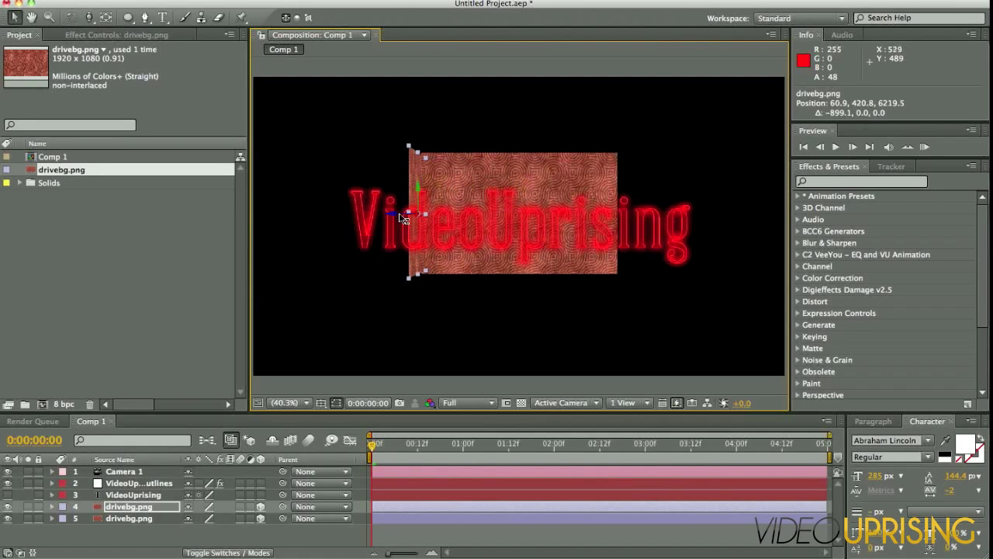
drag(416, 214, 258, 231)
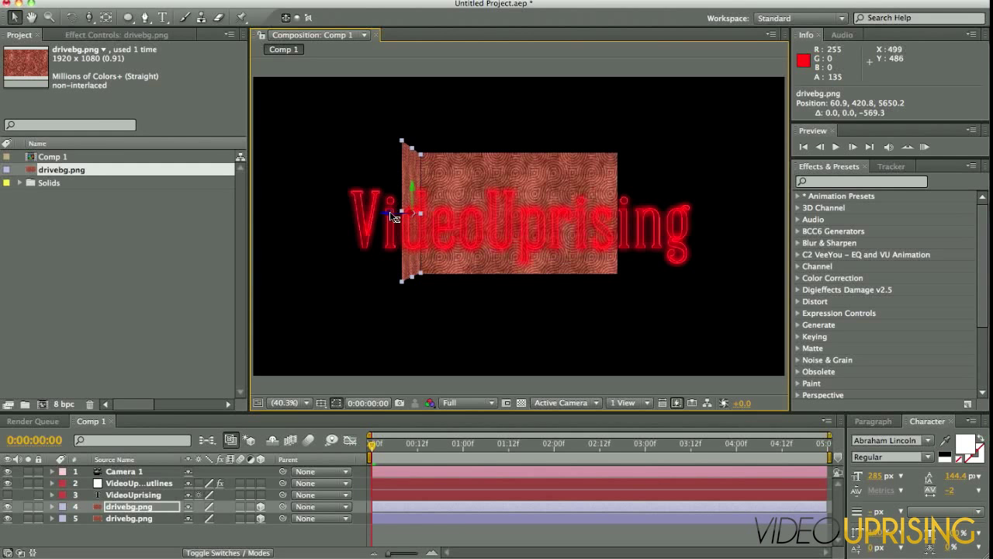
drag(394, 217, 419, 216)
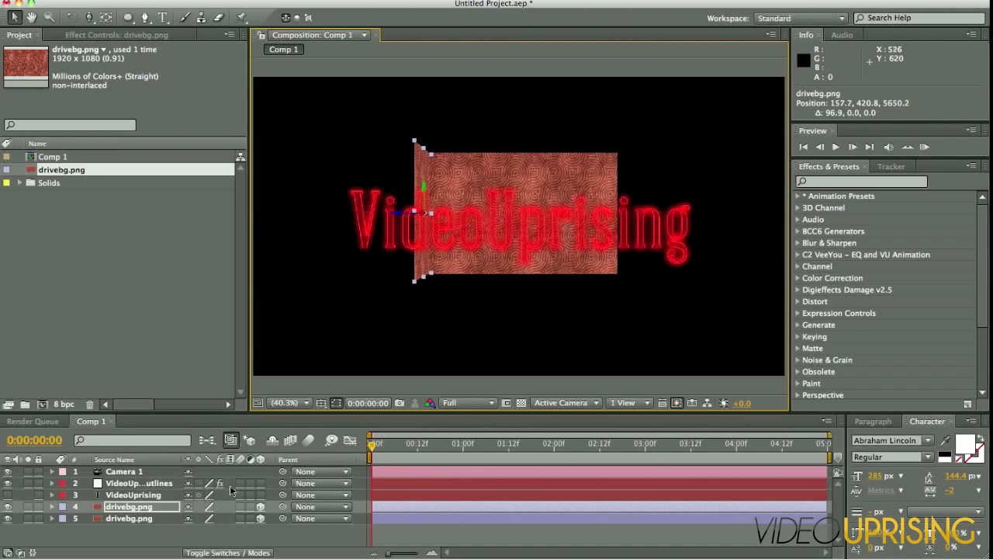
- Scale the side plane (layer 4) to 250% and move it left and toward the camera
click(169, 506)
key(s)
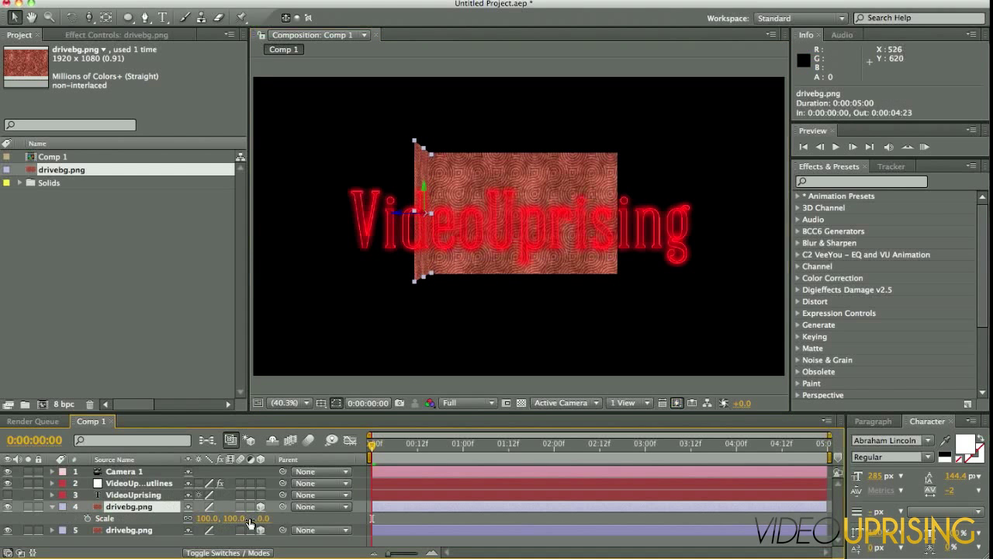
click(253, 518)
text(200)
key(Return)
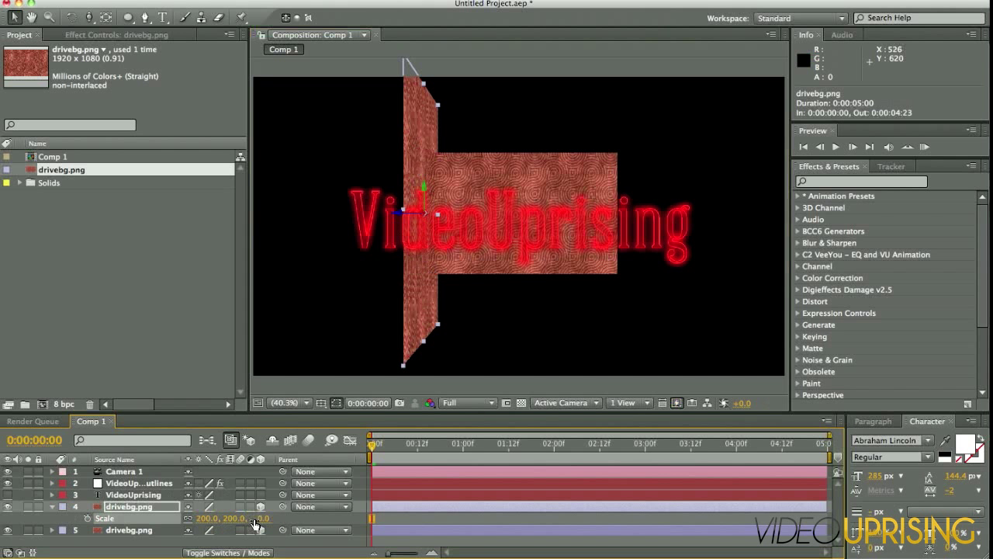
click(256, 517)
text(250)
key(Return)
drag(410, 213, 5, 222)
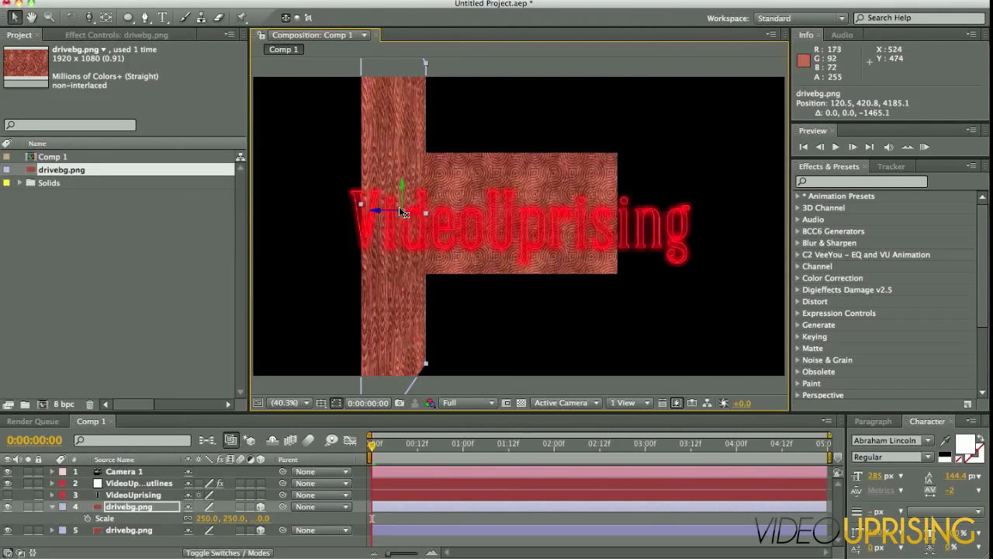
mouse_move(397, 208)
mouse_down()
mouse_move(330, 203)
mouse_move(390, 206)
mouse_up()
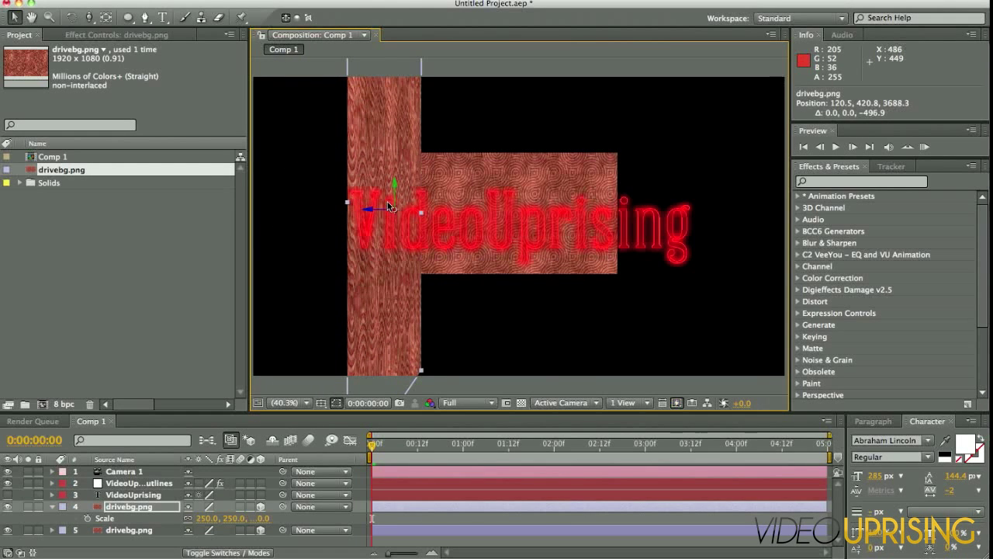
- Duplicate the side wall and slide the copy right to 1754.8, 420.8, 3688.3
key(super+d)
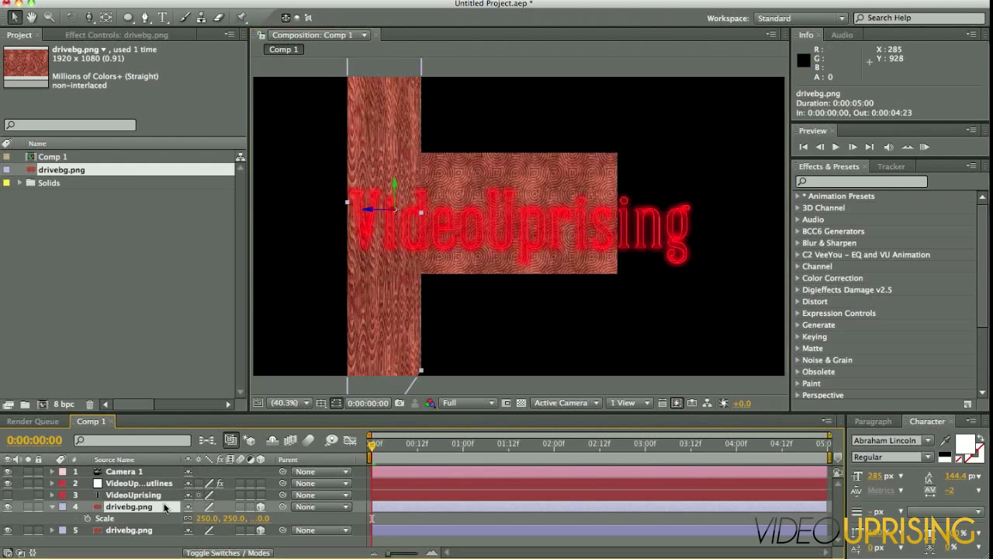
drag(374, 208, 649, 216)
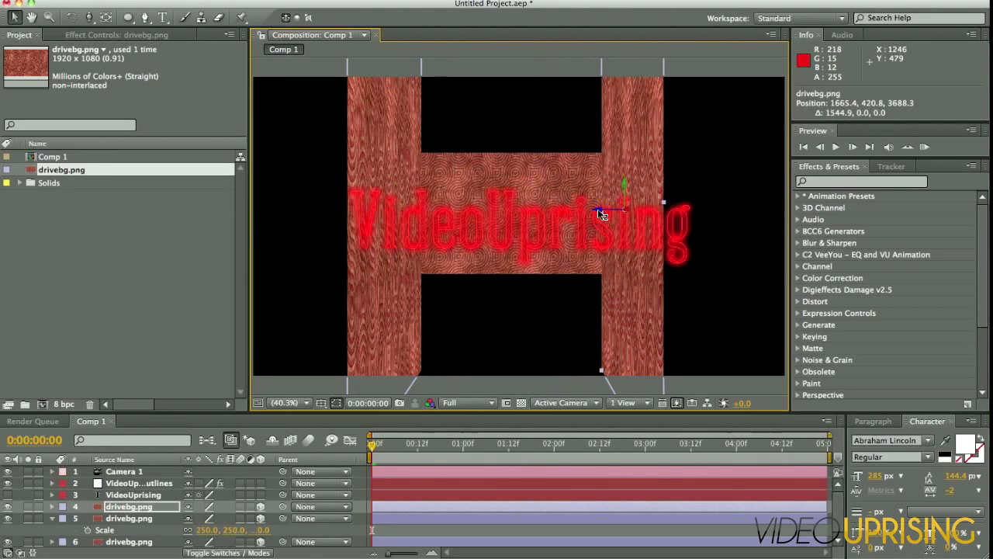
drag(599, 209, 622, 212)
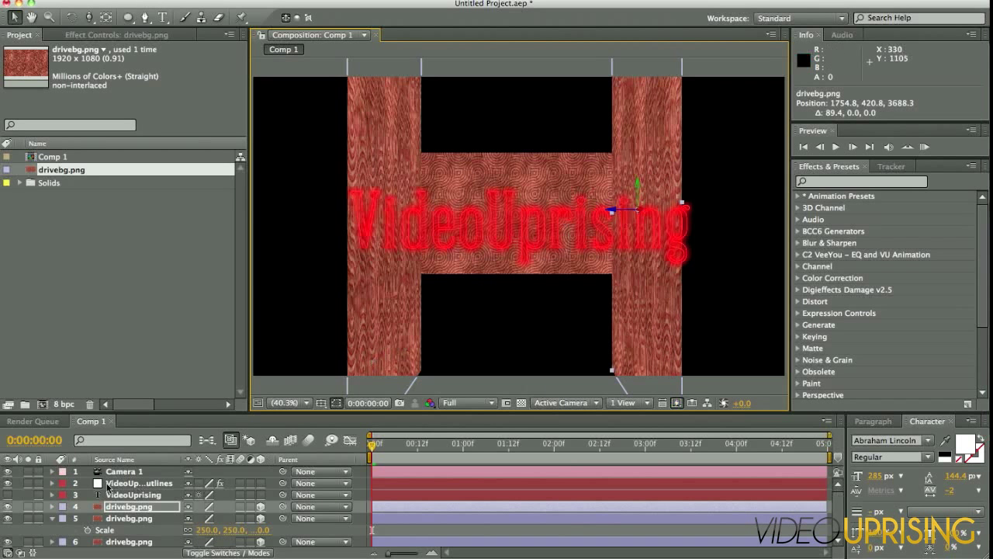
click(52, 519)
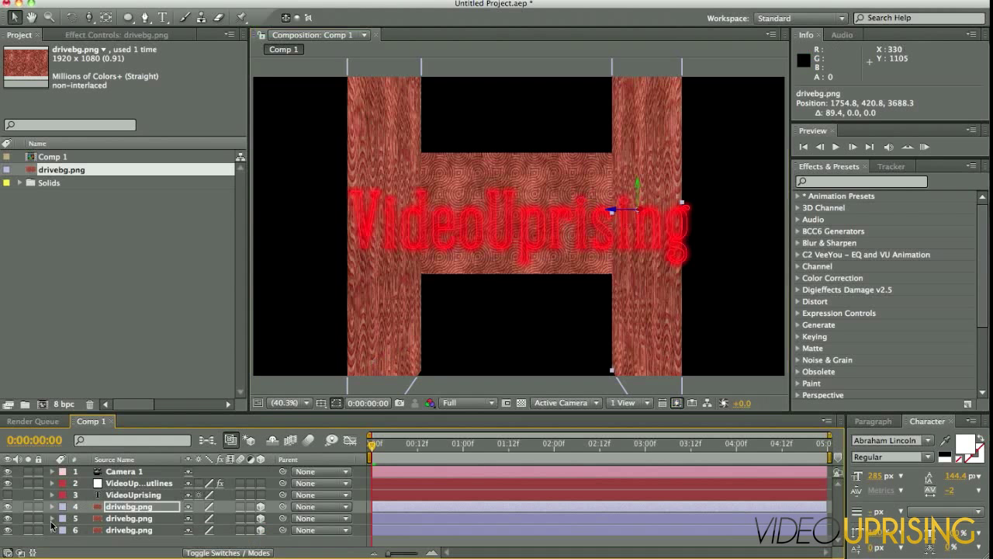
- Add a red spot light, Light 1, at 80% intensity with a 180° cone and 50% feather
right_click(237, 506)
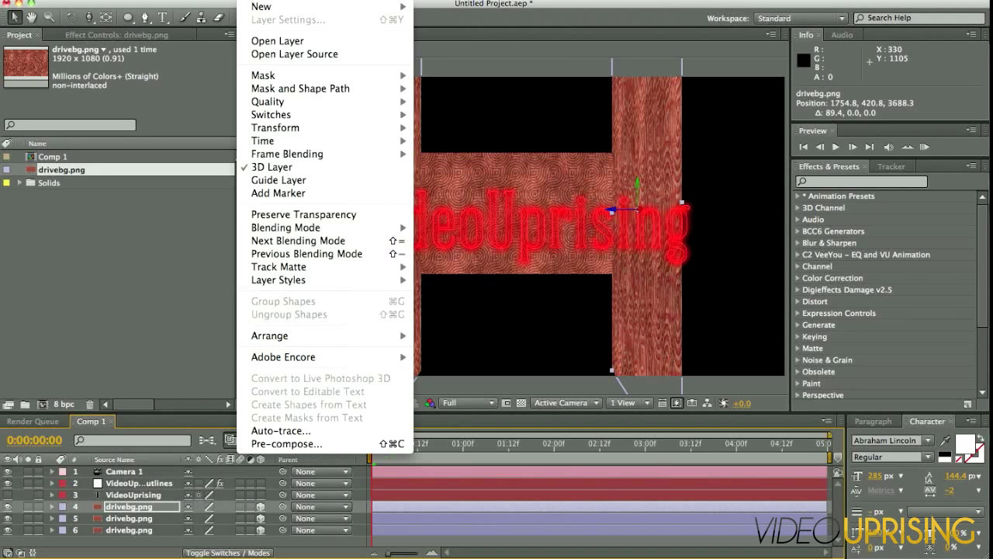
mouse_move(256, 6)
click(433, 37)
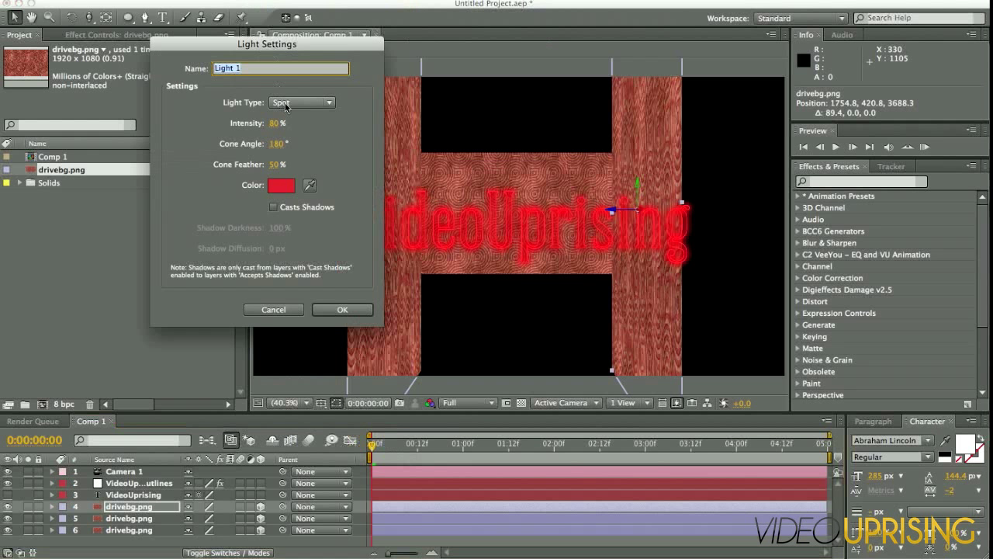
click(287, 104)
click(241, 157)
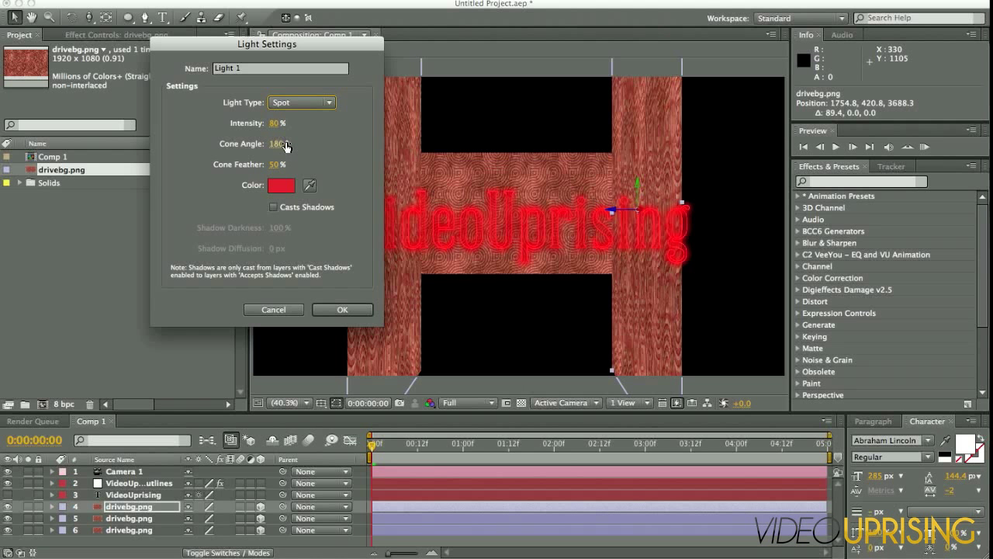
click(341, 310)
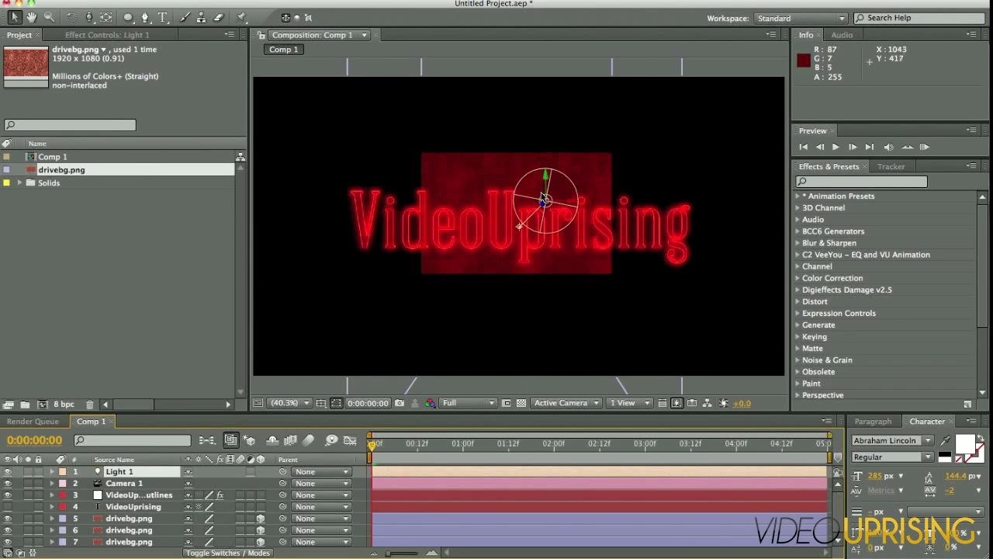
- Place Light 1 on the VideoUprising text at 940.4, 410.7, 4171.5, aimed at the left edge
drag(546, 202, 359, 198)
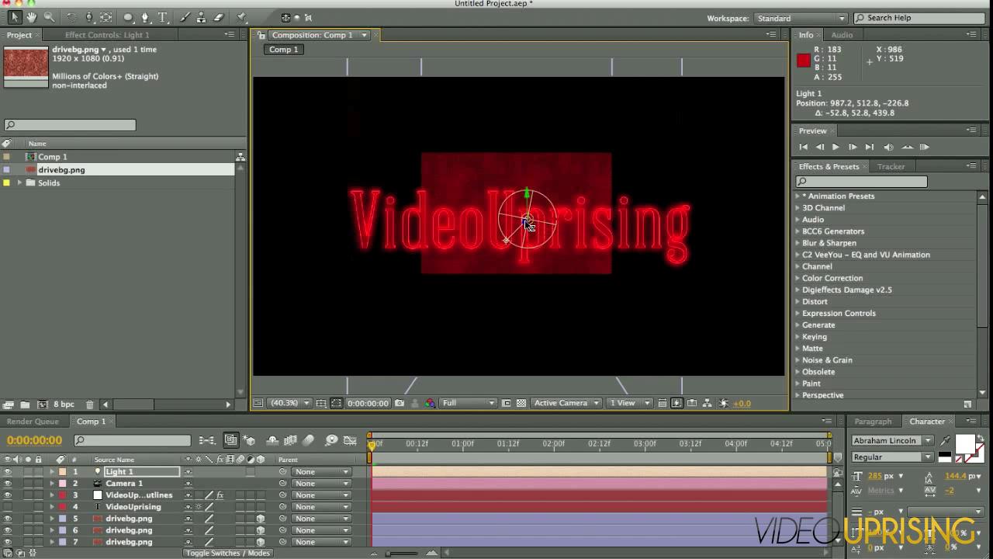
drag(527, 225, 411, 250)
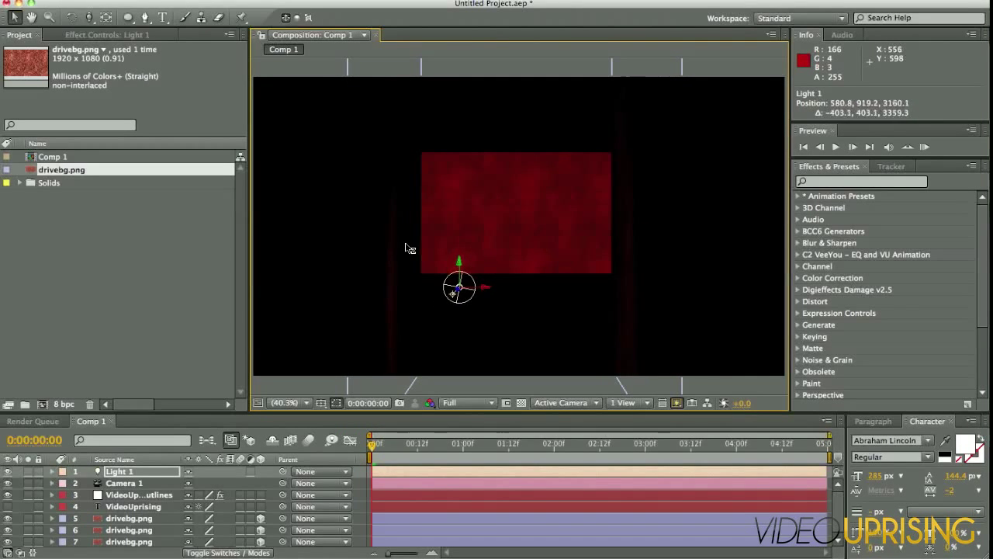
drag(411, 248, 585, 216)
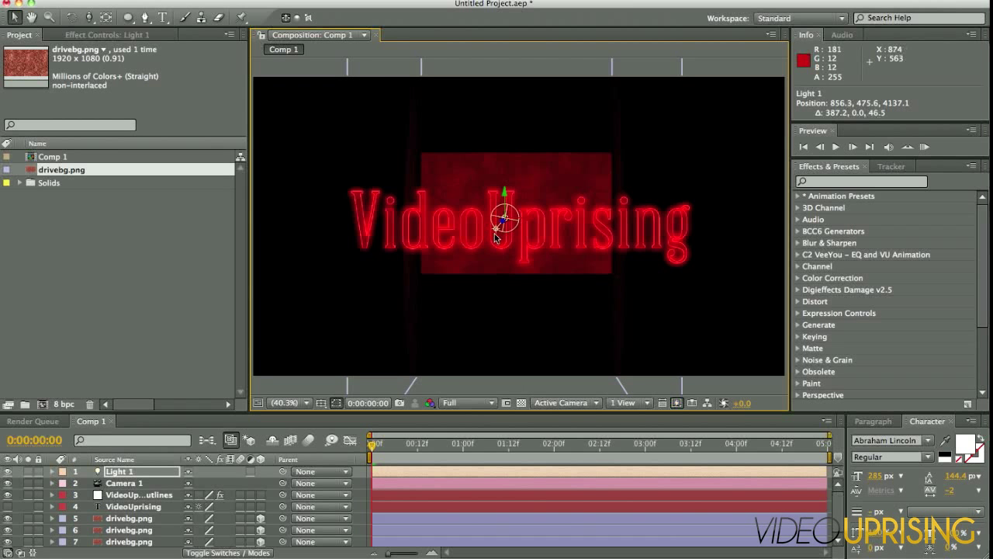
drag(495, 236, 339, 169)
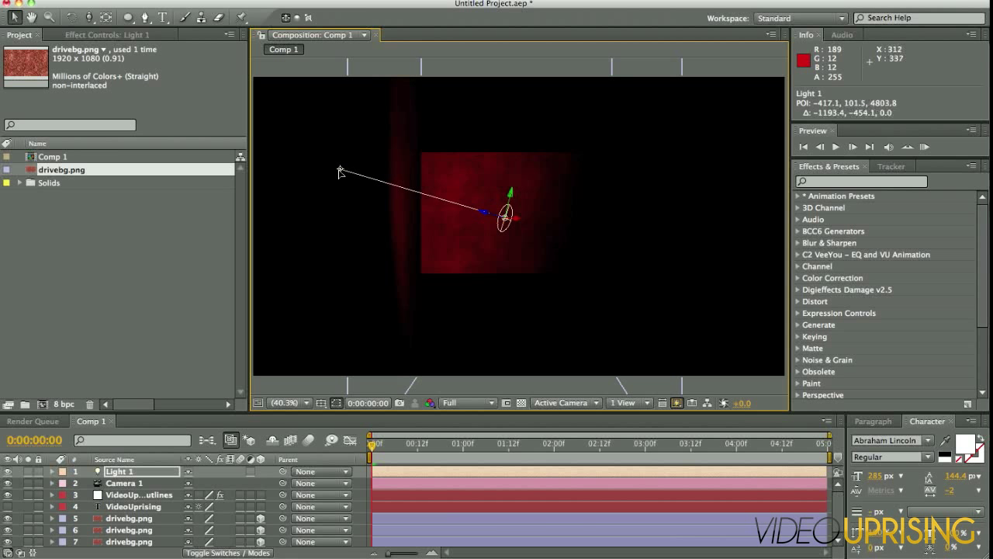
drag(518, 224, 391, 231)
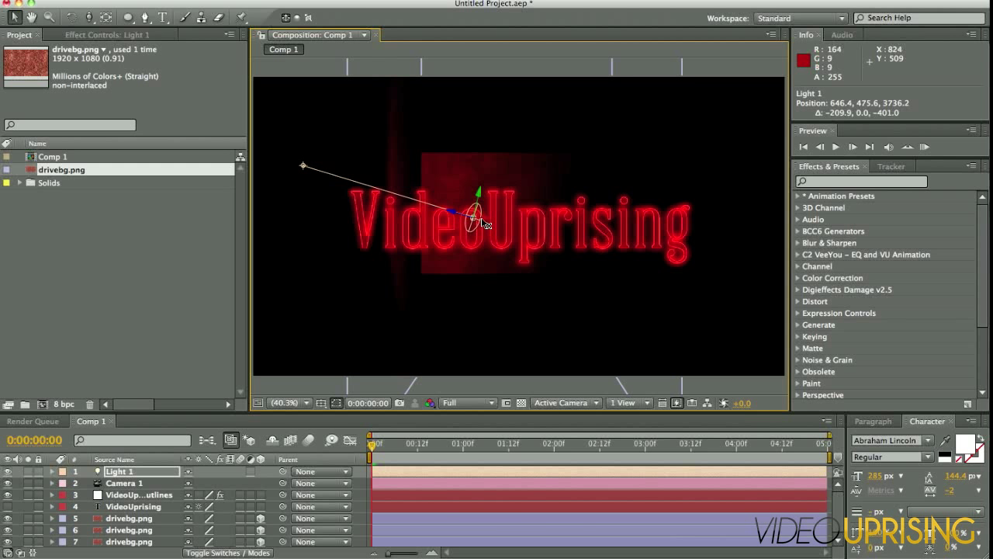
drag(484, 224, 699, 228)
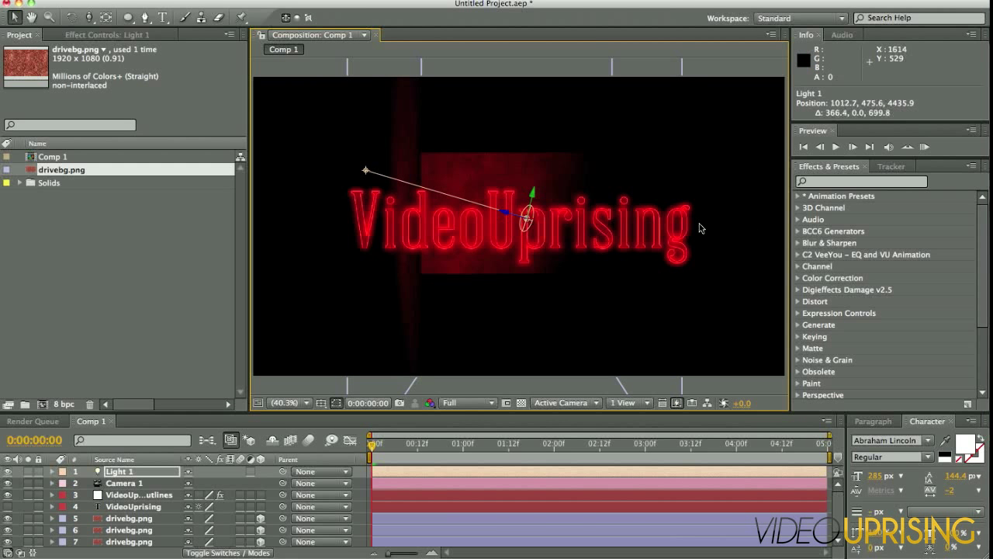
drag(535, 202, 533, 186)
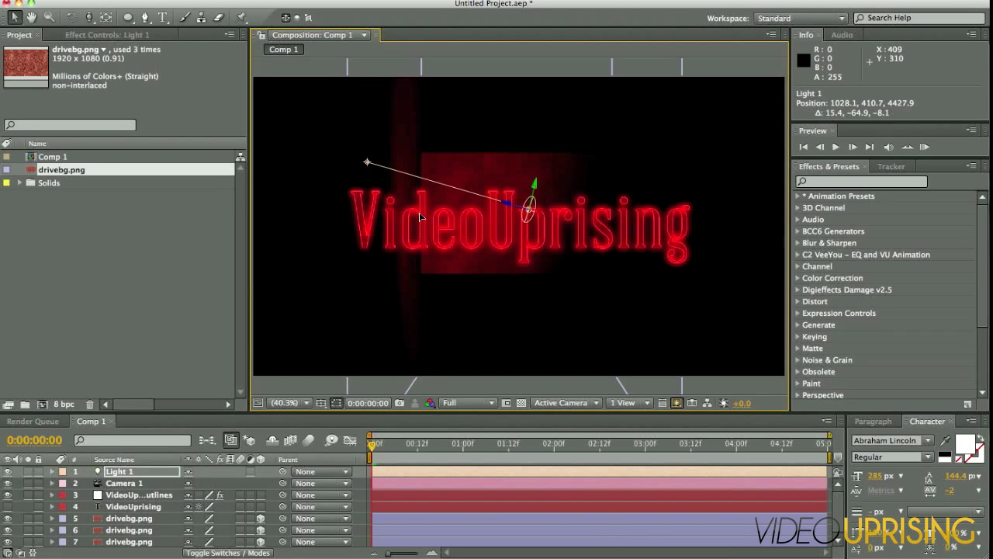
drag(369, 163, 287, 215)
drag(530, 210, 457, 229)
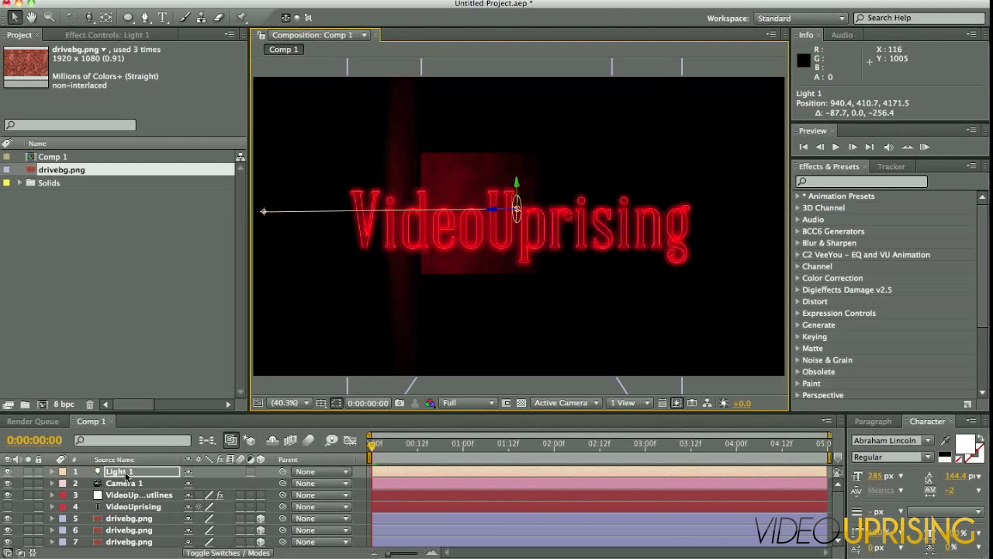
- Duplicate Light 1 as Light 2 and aim its point of interest toward the right wall
key(super+d)
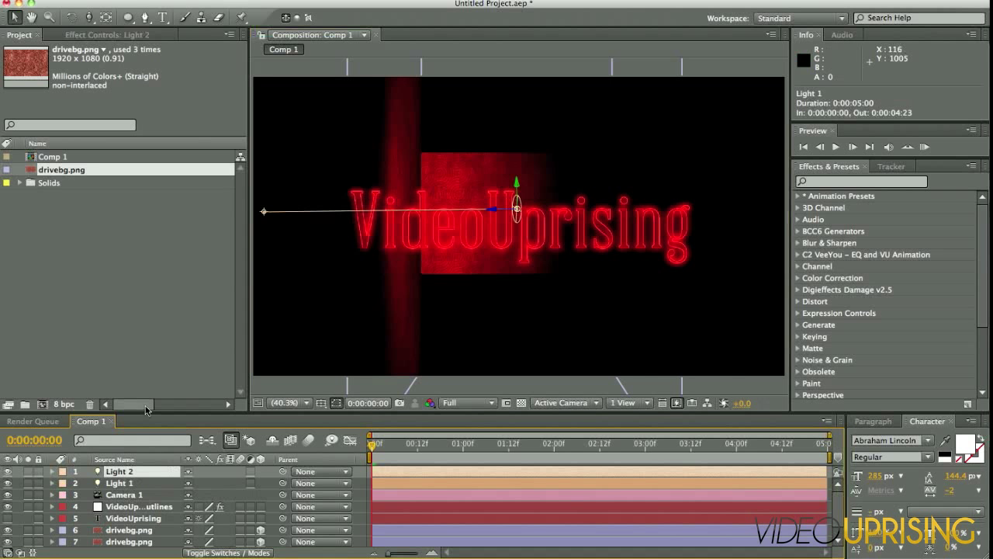
click(261, 219)
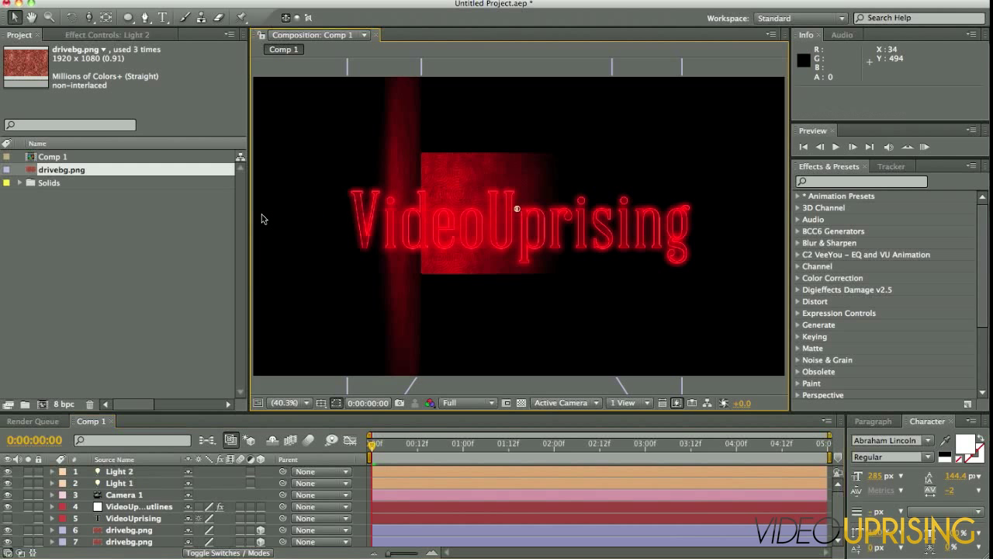
click(149, 471)
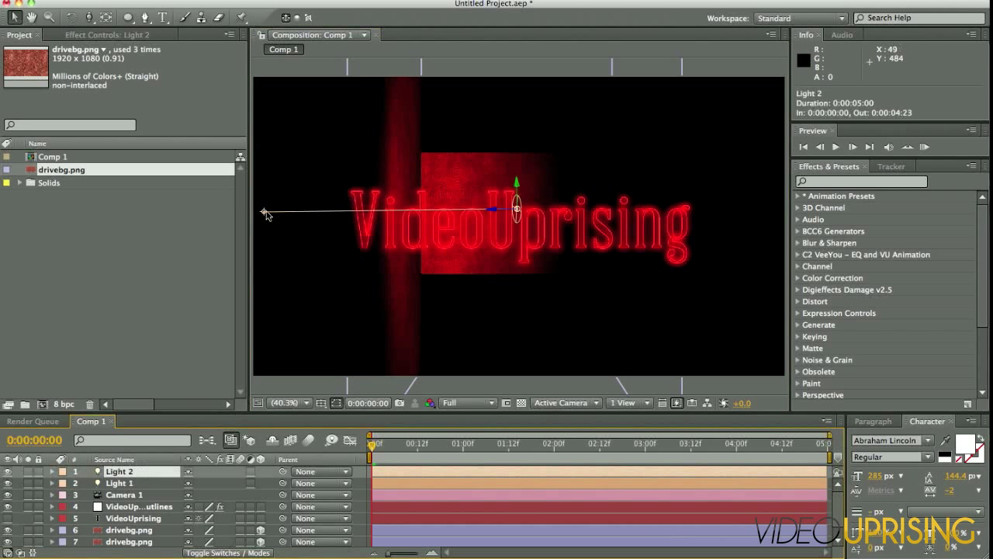
drag(264, 213, 419, 117)
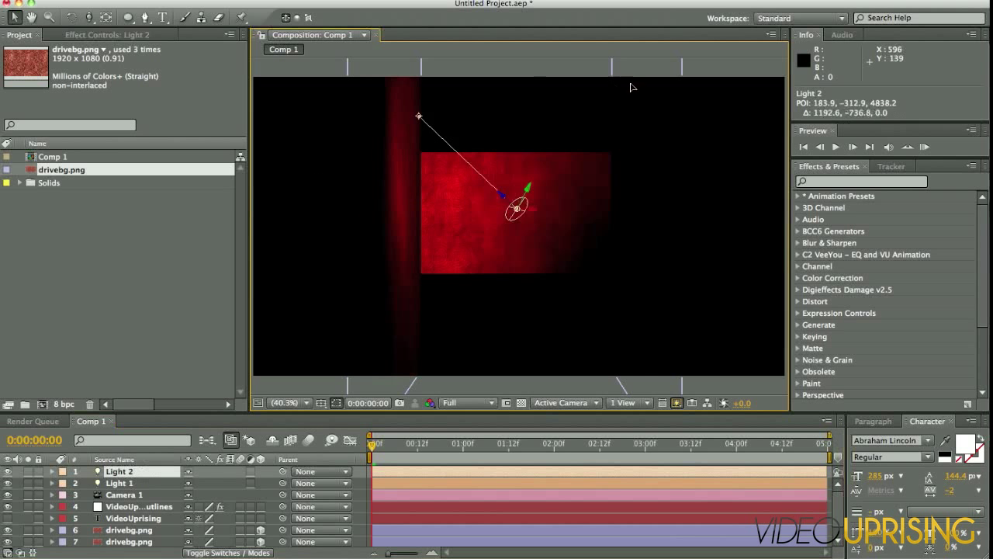
drag(631, 87, 755, 186)
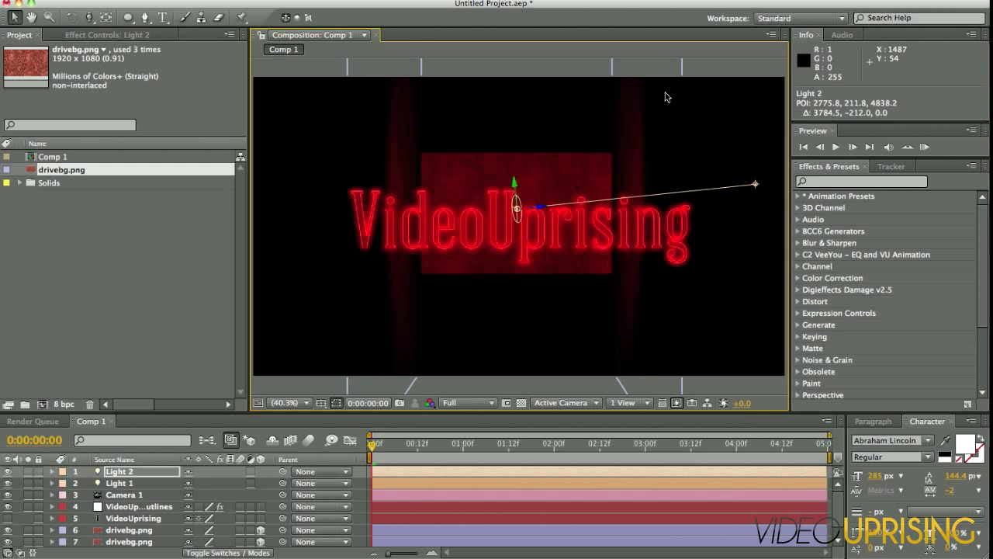
click(245, 0)
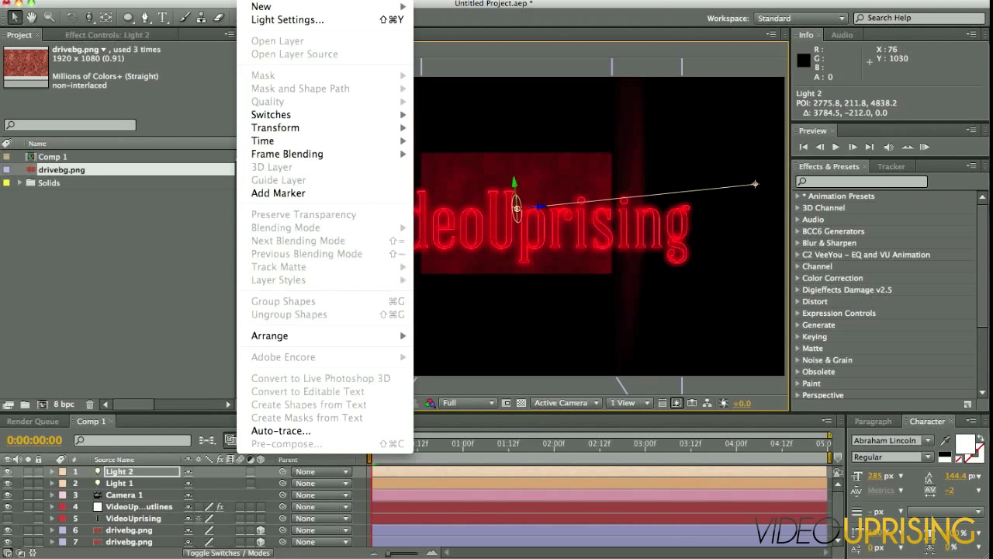
- Create a comp-sized black solid, Black Solid 1
mouse_move(264, 8)
click(423, 24)
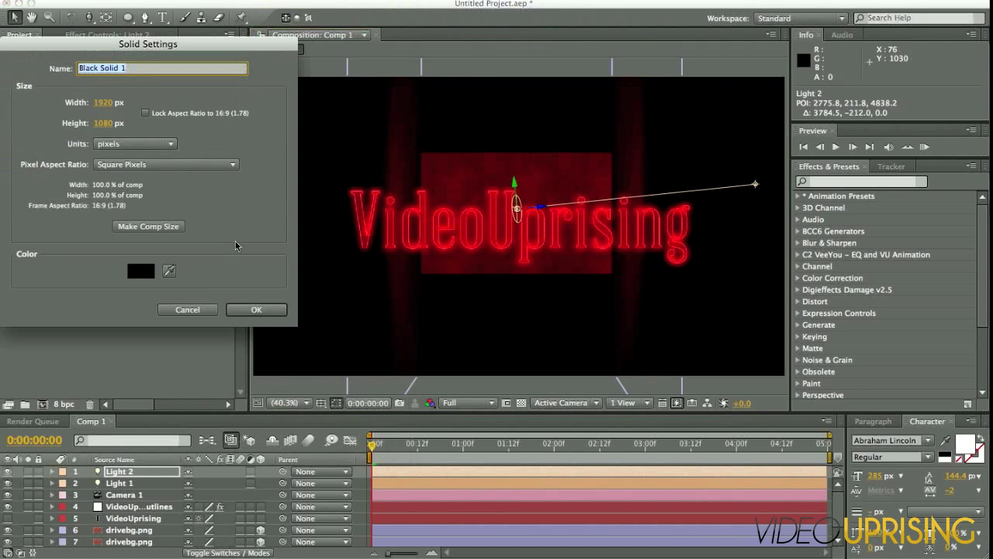
click(277, 314)
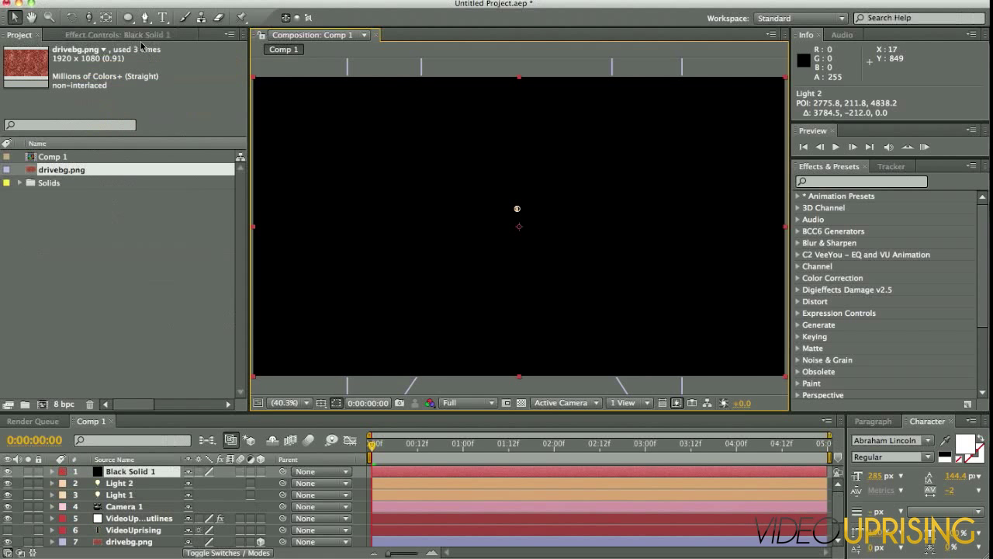
- Zoom the viewer out to 33.3%, then to 25% magnification
click(285, 404)
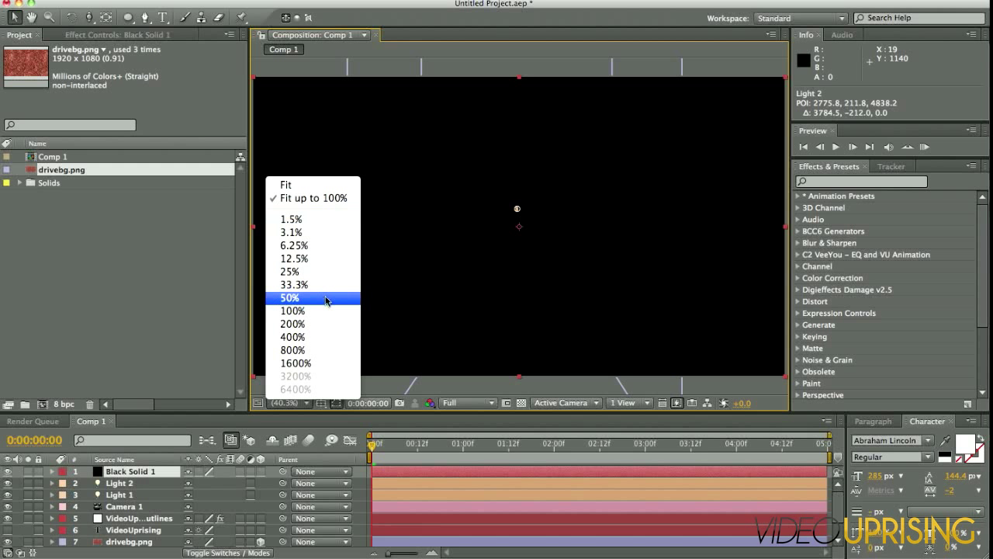
click(309, 285)
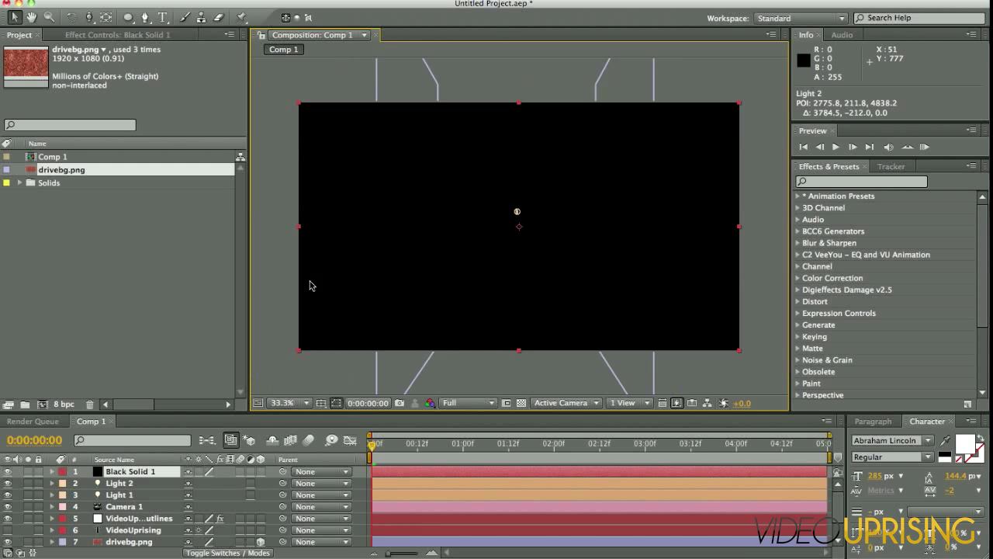
click(285, 403)
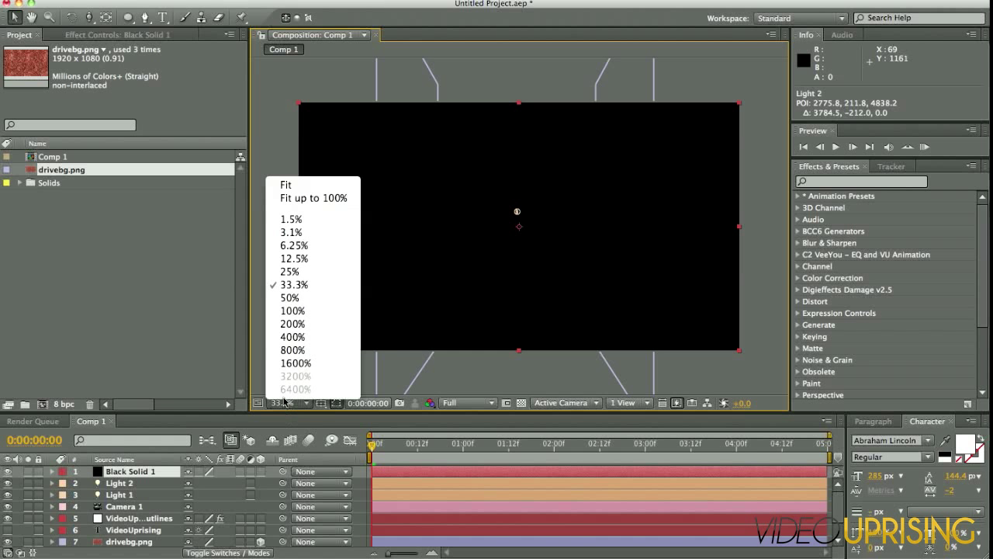
click(288, 273)
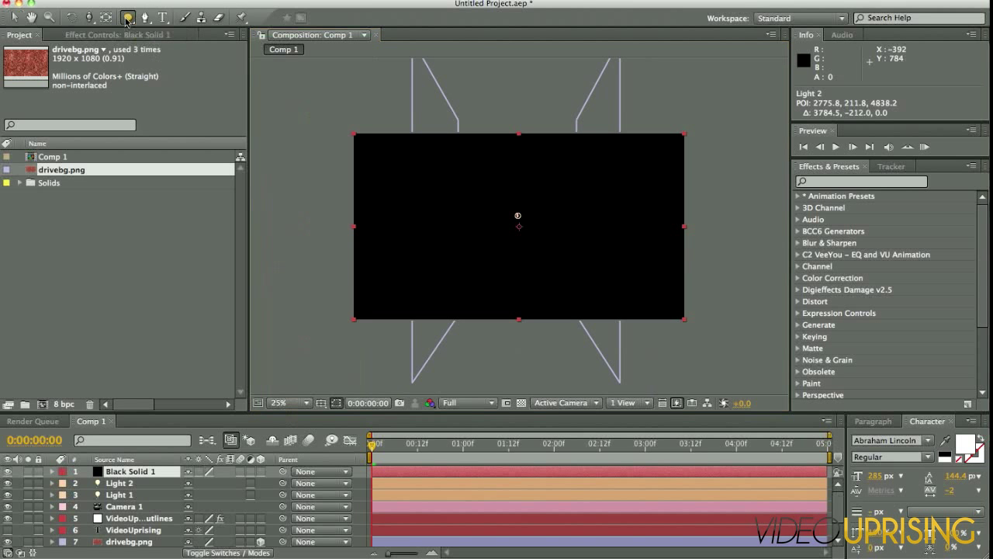
click(129, 23)
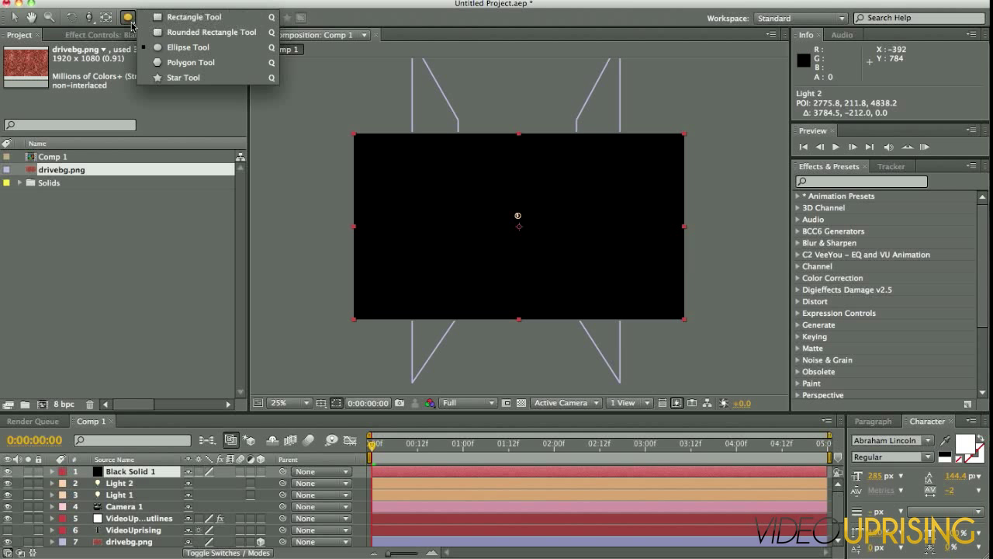
- Draw an elliptical mask across the top of Black Solid 1 and hide its outline
click(169, 47)
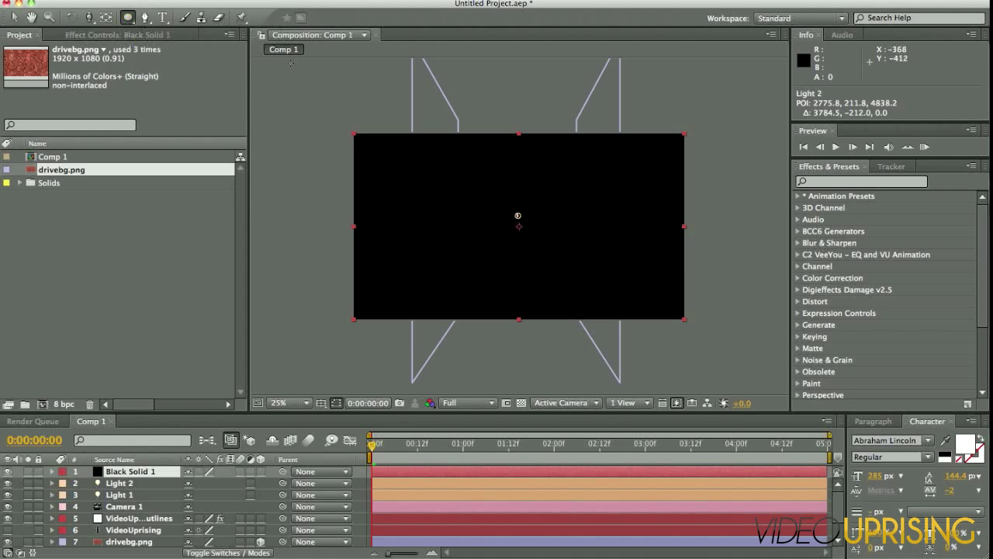
drag(348, 80, 740, 185)
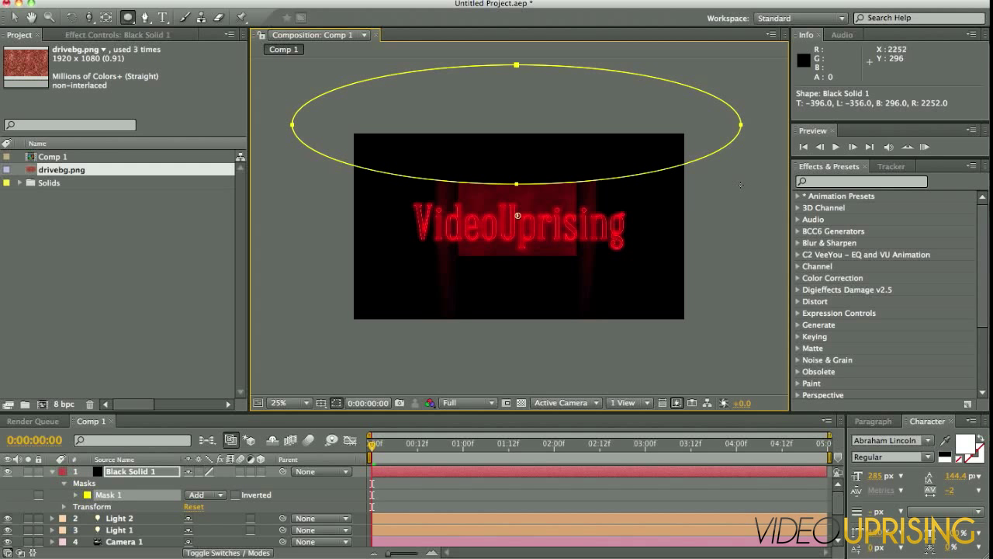
key(F2)
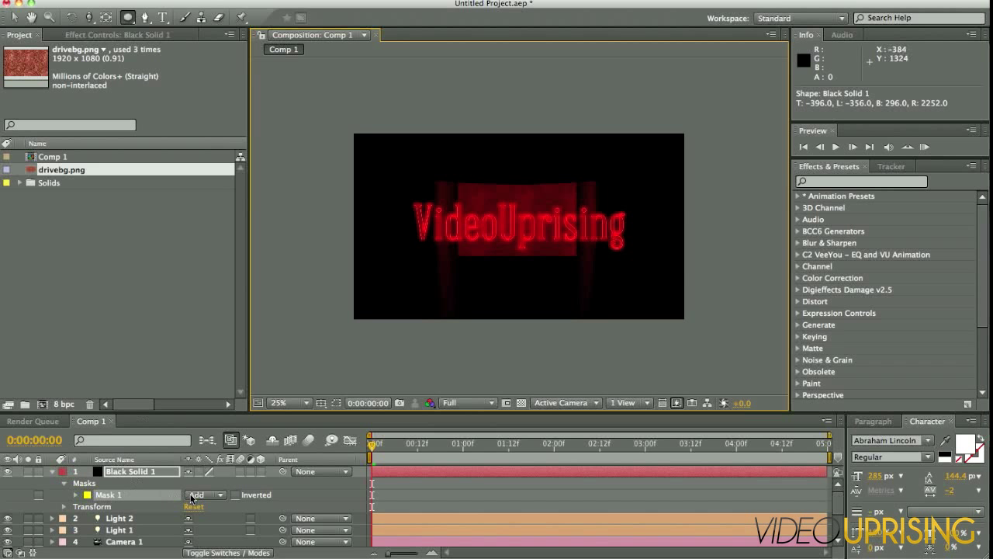
- Feather Mask 1 by 283 px and duplicate the masked black solid
click(75, 495)
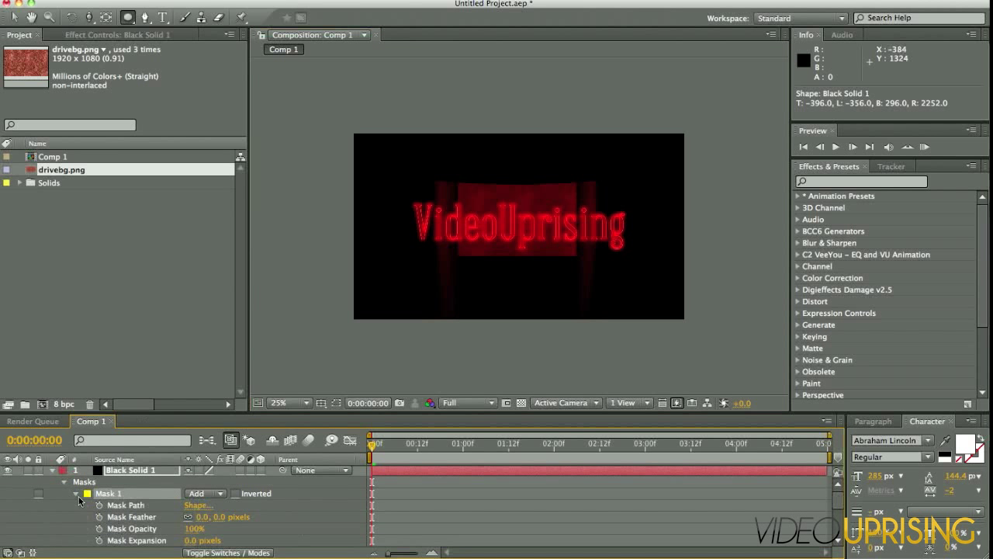
drag(218, 518, 411, 516)
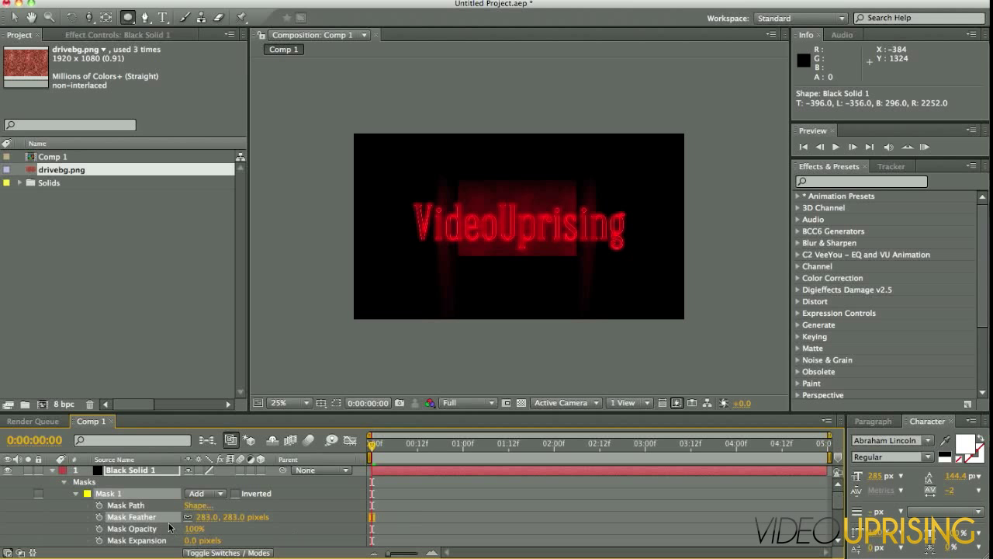
click(134, 475)
key(ctrl+d)
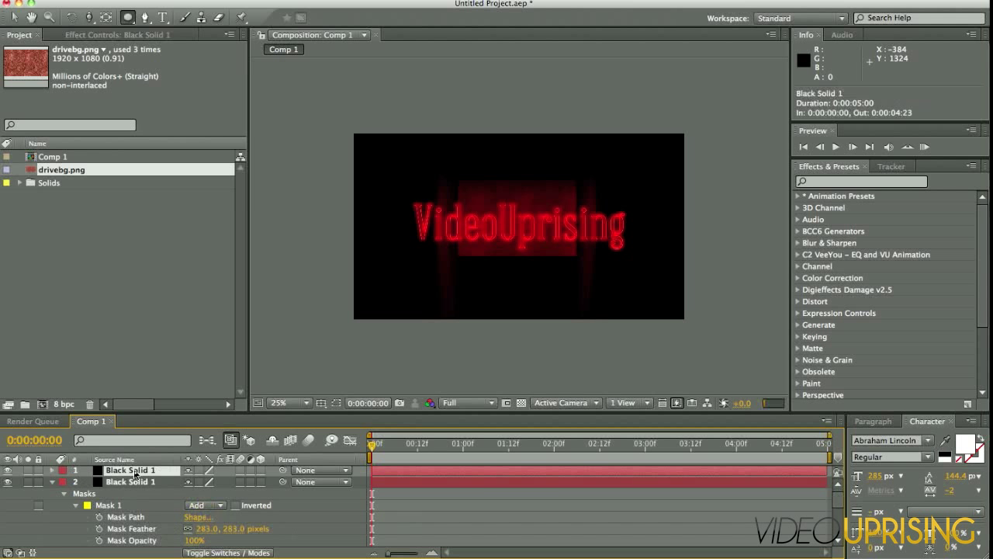
- Move the duplicate solid's ellipse mask down over the lower part of the frame
click(336, 403)
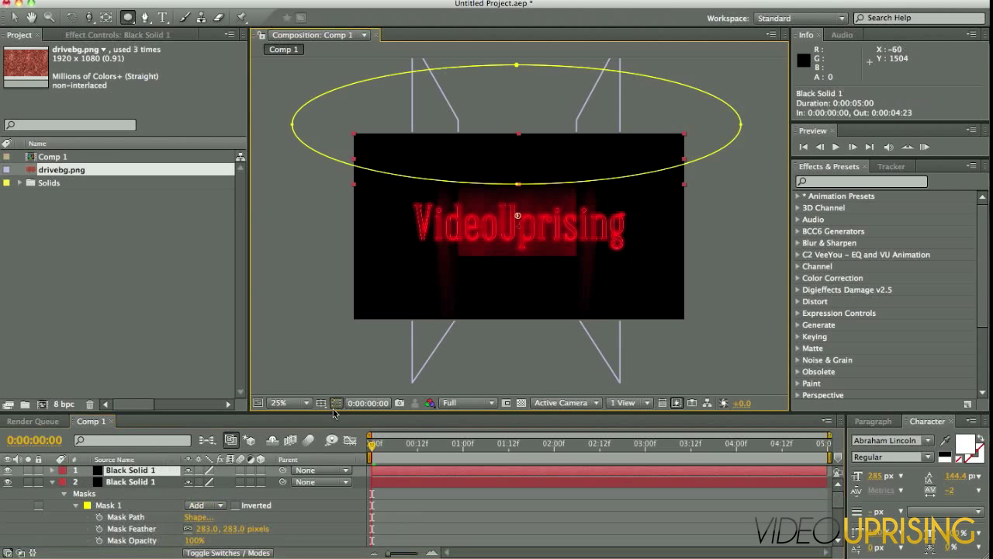
click(13, 19)
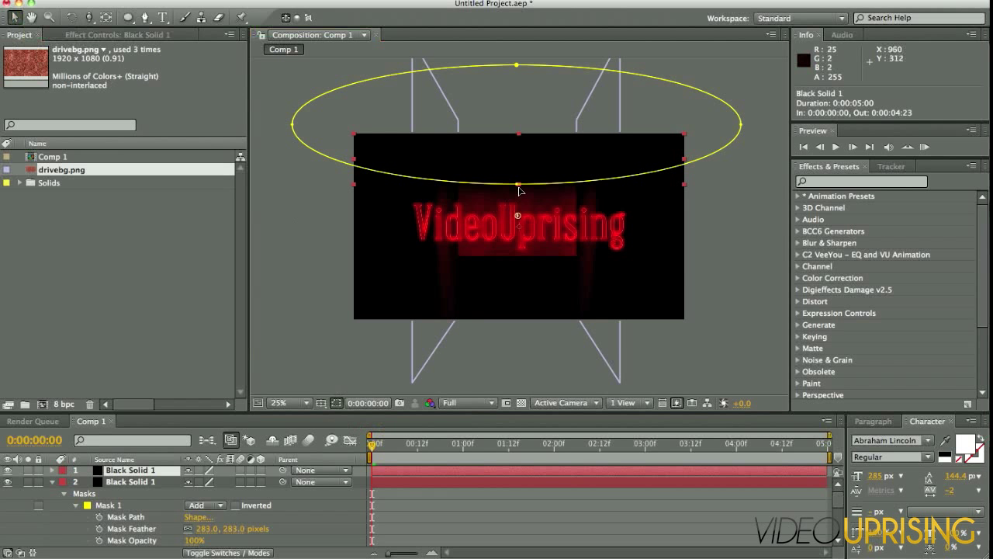
drag(519, 190, 508, 374)
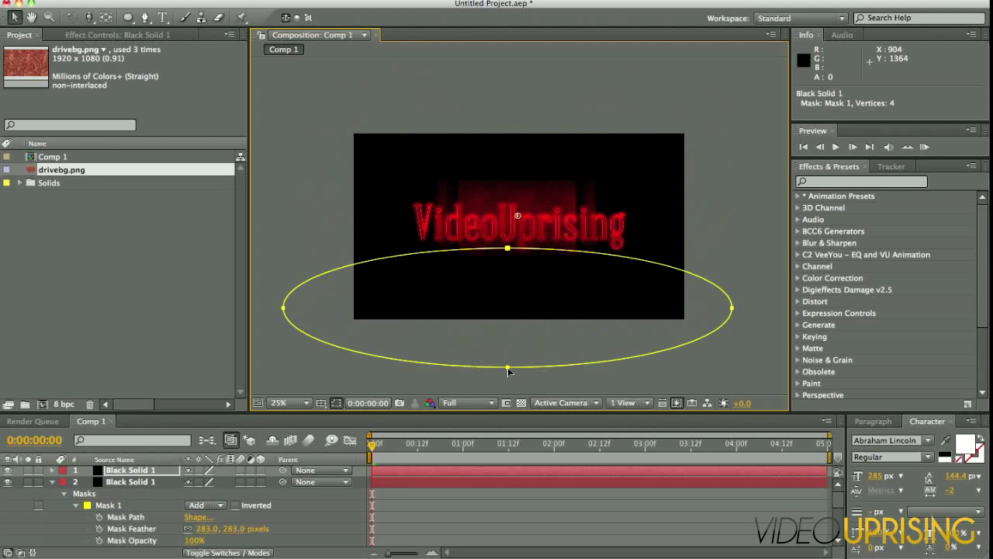
drag(507, 370, 505, 348)
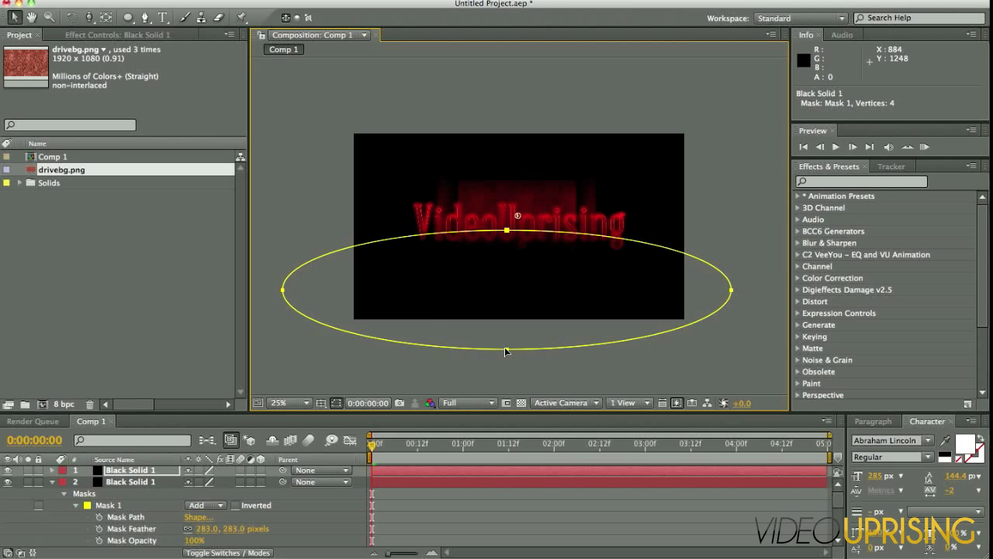
drag(506, 347, 505, 341)
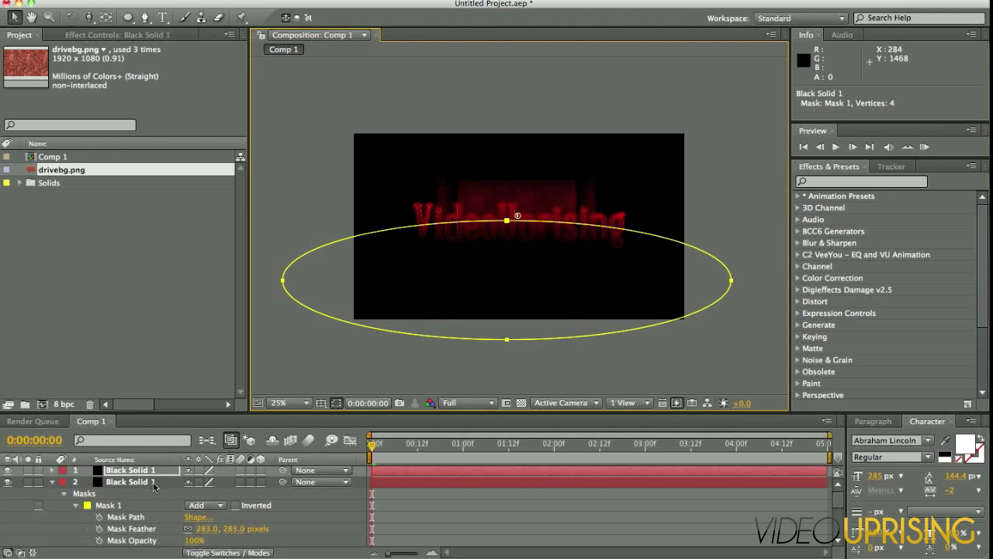
- Reduce the top mask's feather to 147 px and nudge the ellipse slightly lower
click(120, 476)
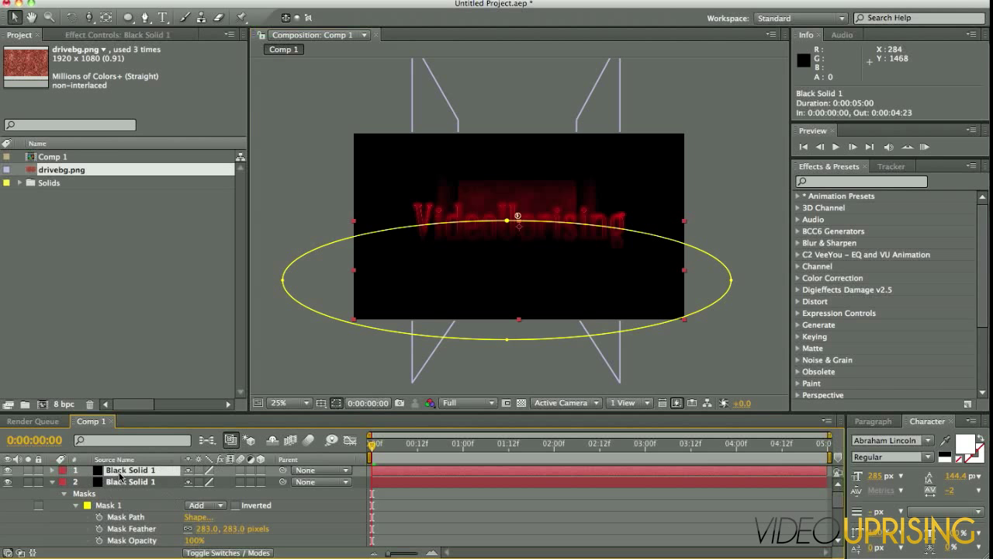
key(m)
key(m)
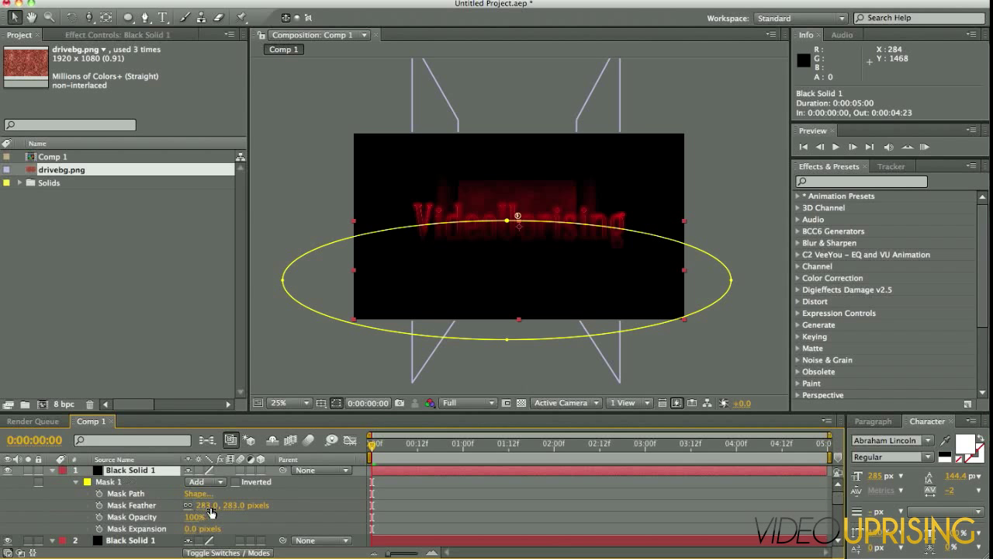
drag(232, 506, 114, 506)
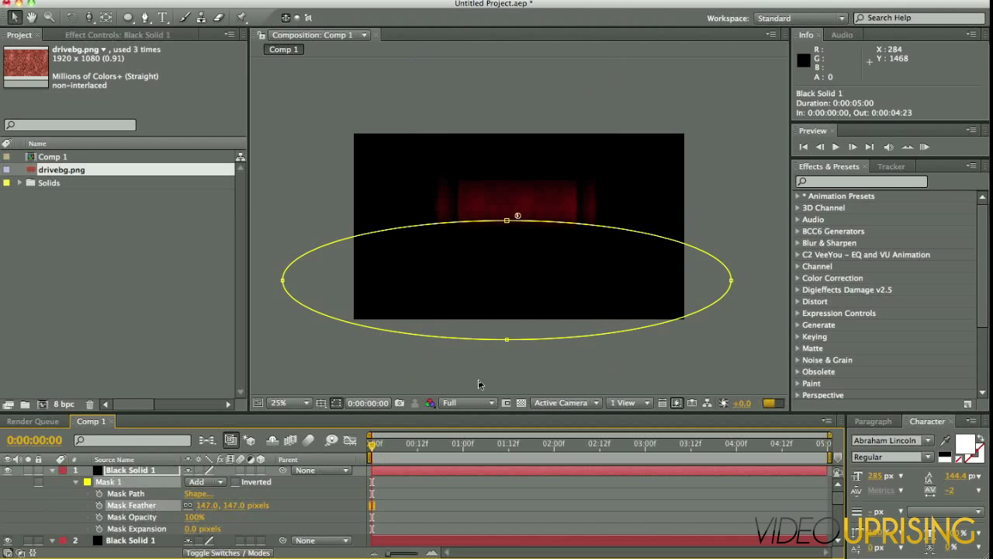
drag(507, 341, 503, 348)
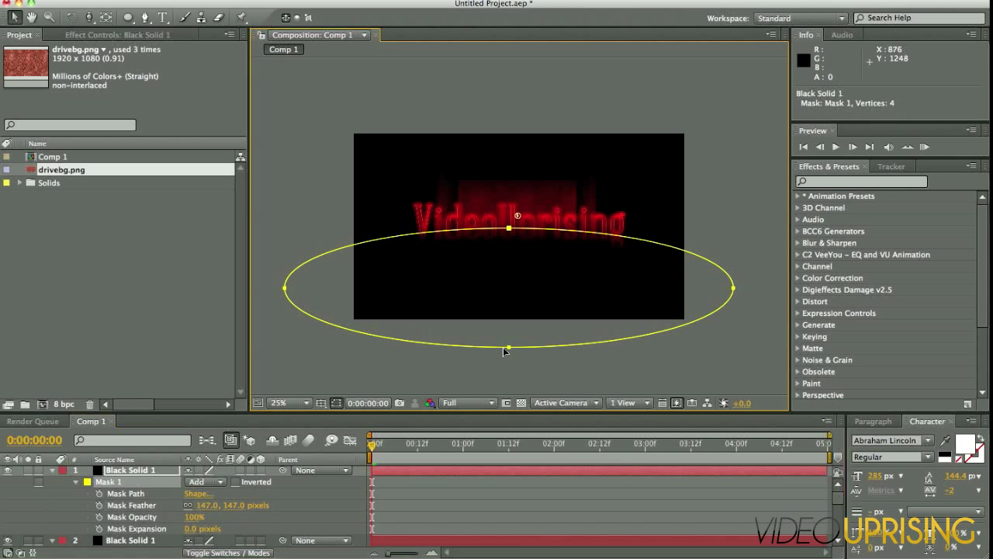
- Fit the comp to the viewer, hide mask paths, and collapse both solids' mask properties
click(305, 402)
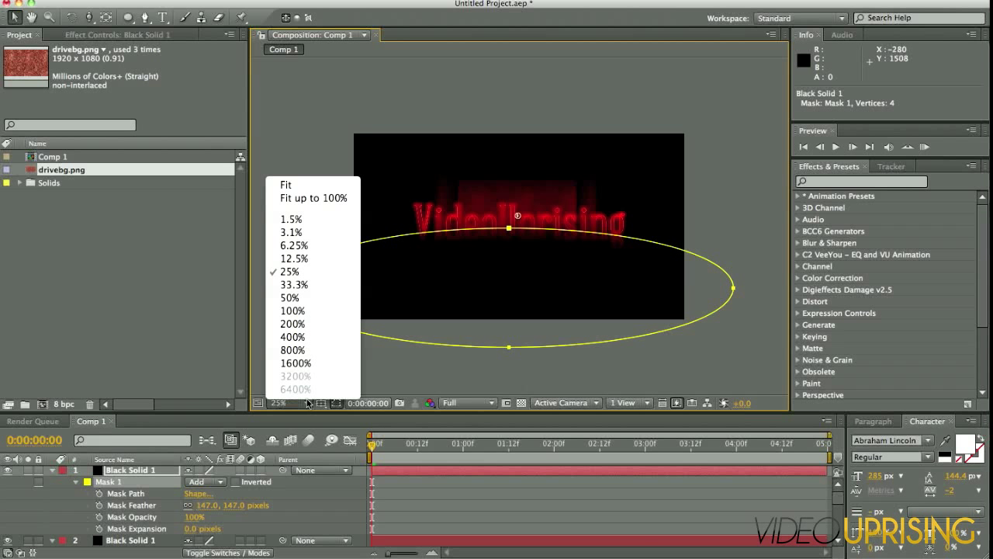
click(313, 198)
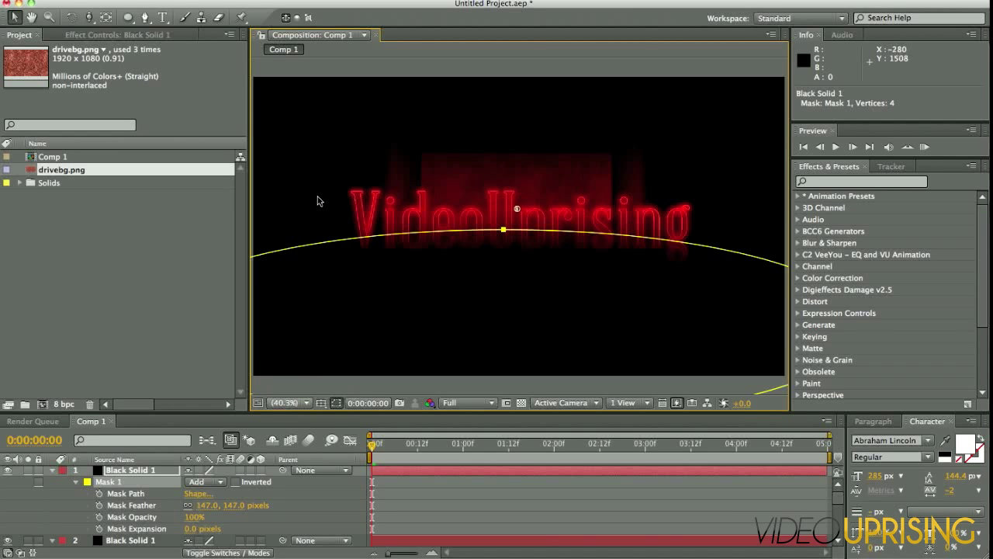
key(super+shift+h)
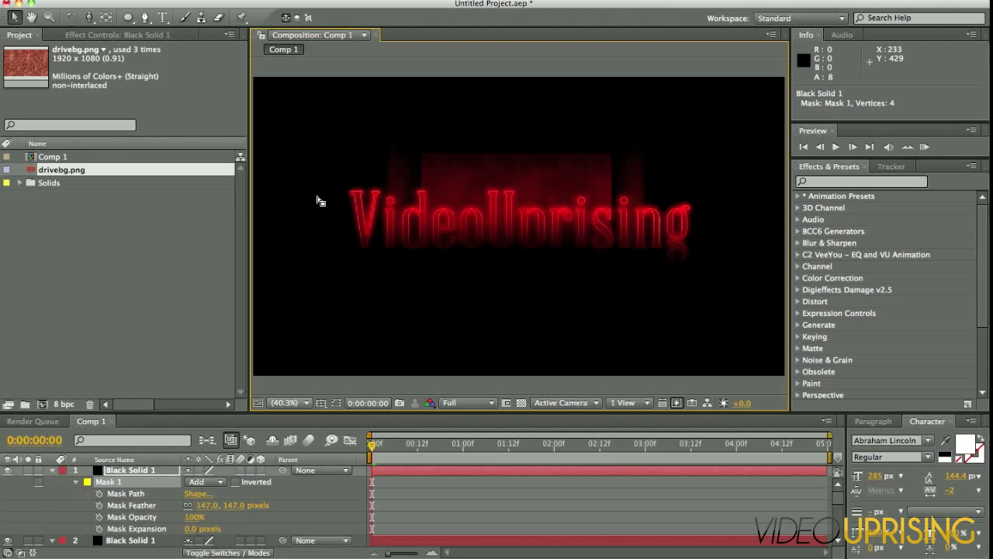
click(49, 471)
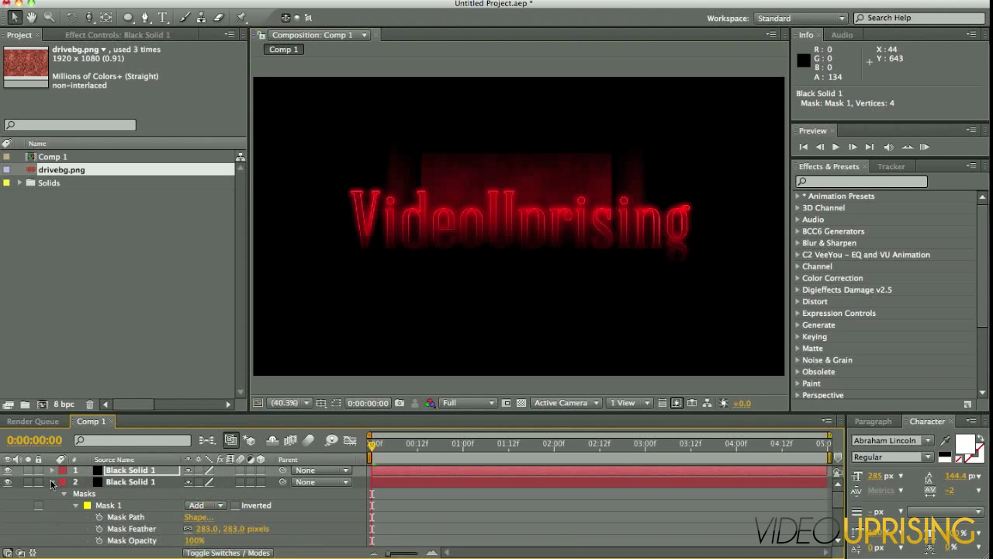
click(50, 482)
- Move the VideoUprising Outlines layer to the top of the layer stack
scroll(128, 509, down, 3)
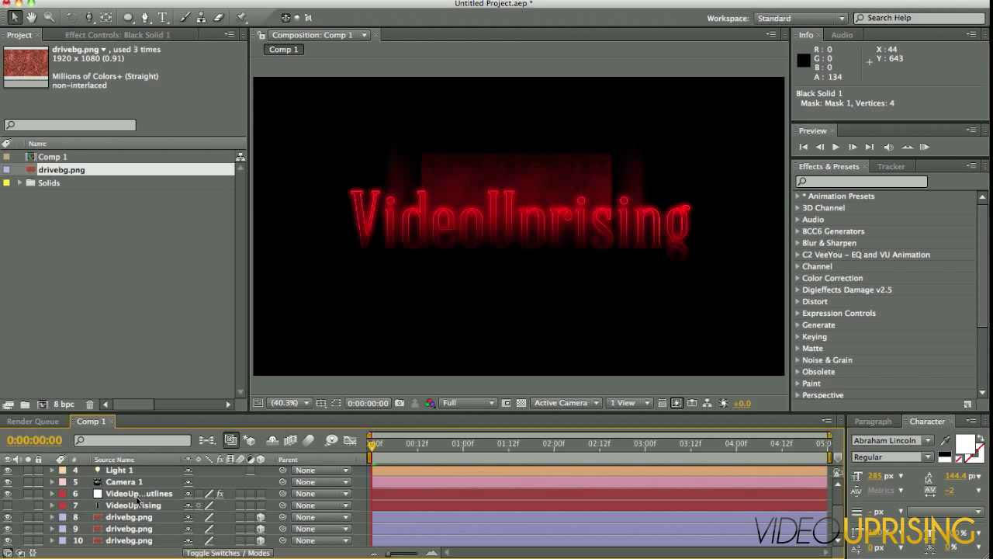
click(137, 495)
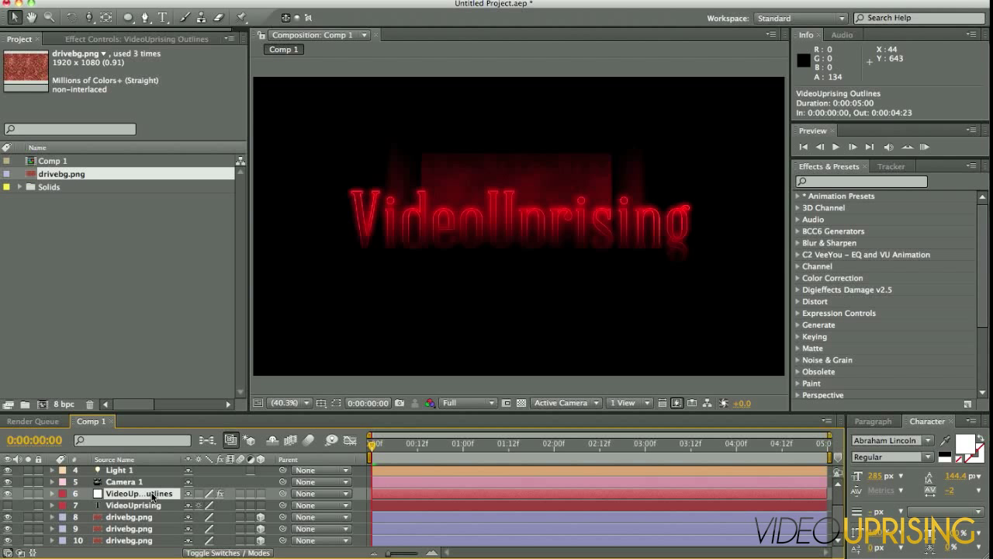
drag(152, 497, 148, 472)
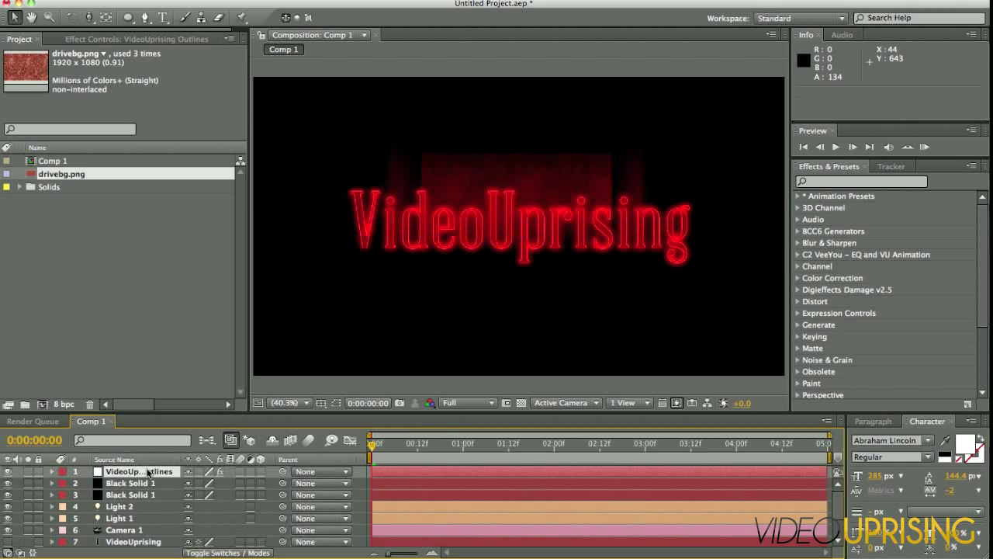
click(121, 530)
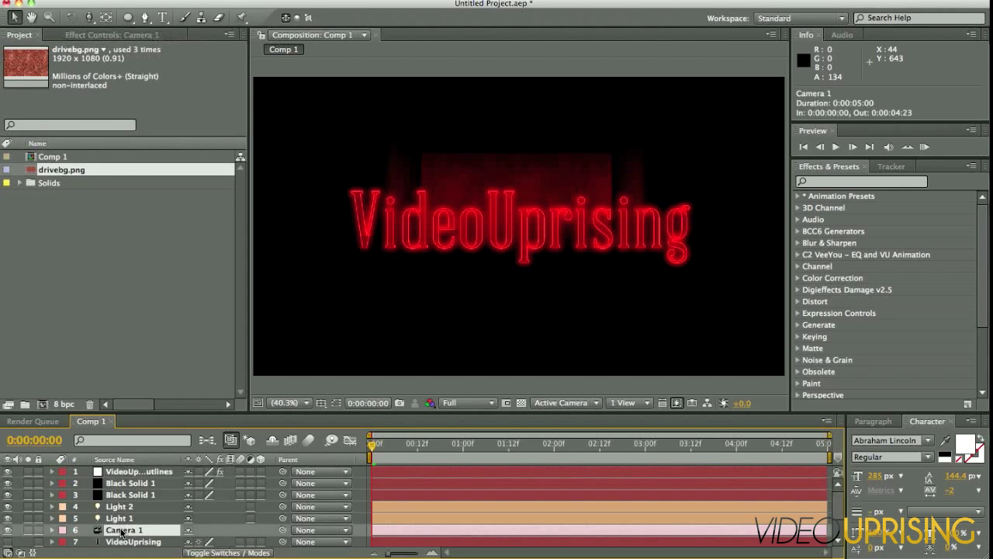
- Turn on Camera 1's Depth of Field and set its Aperture to 50 pixels
click(52, 529)
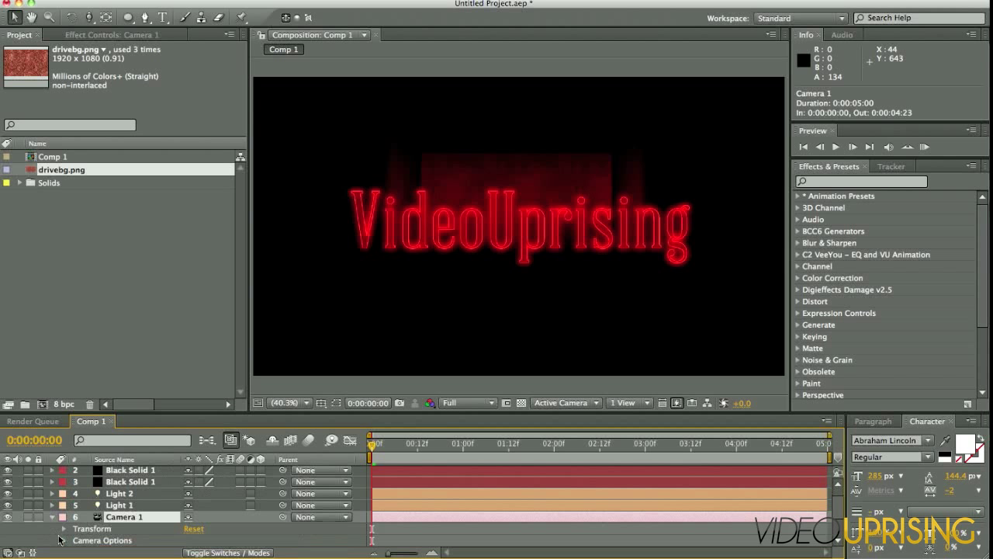
click(62, 540)
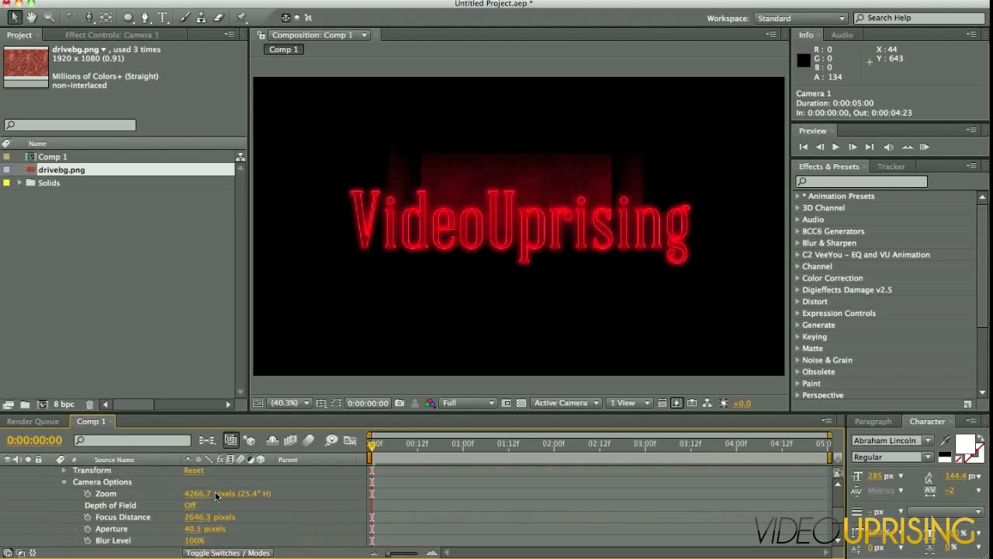
click(188, 505)
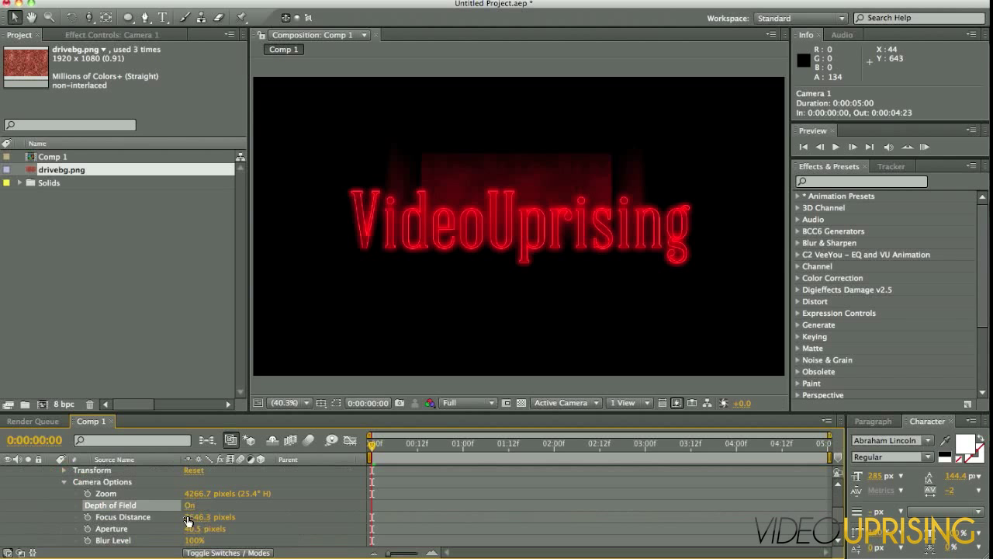
click(189, 529)
text(50)
key(Return)
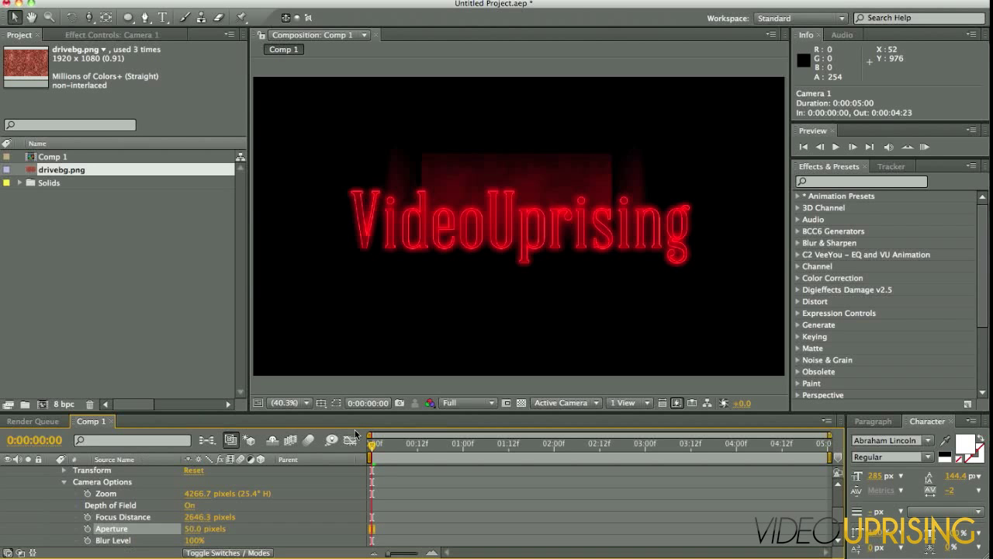
scroll(79, 503, up, 1)
scroll(79, 502, up, 1)
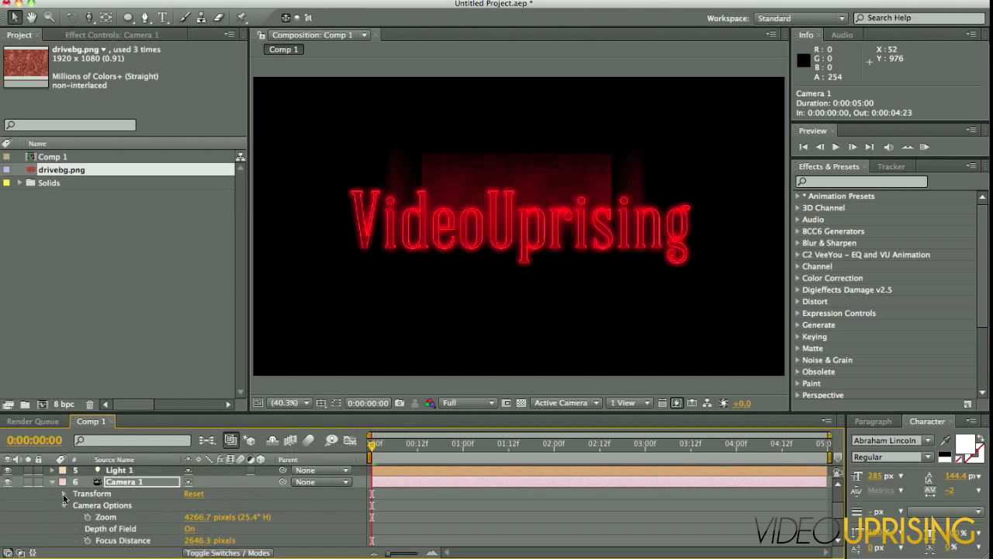
click(64, 494)
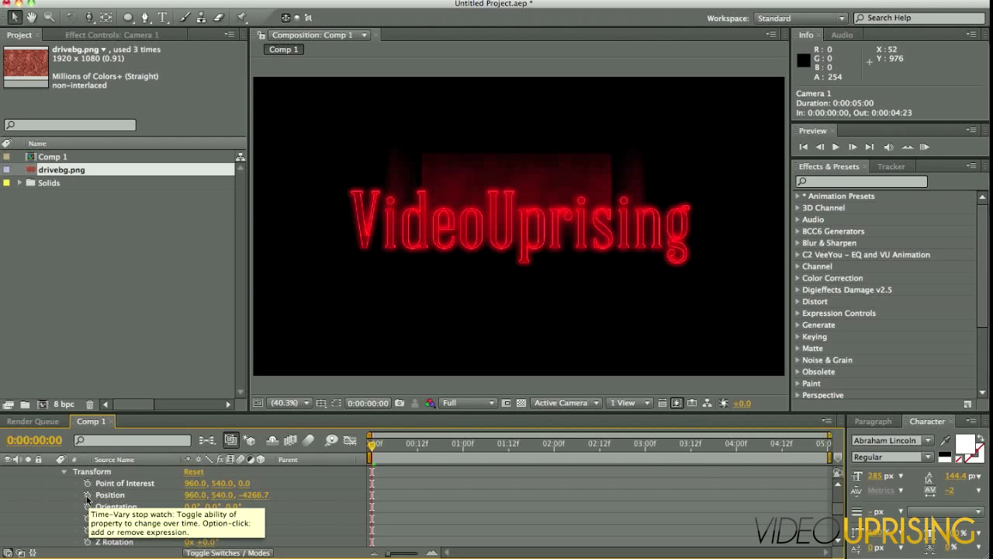
- Keyframe Camera 1's Position at frame 0, then push it in to 960, 540, -3849.4 at 4:23
click(87, 495)
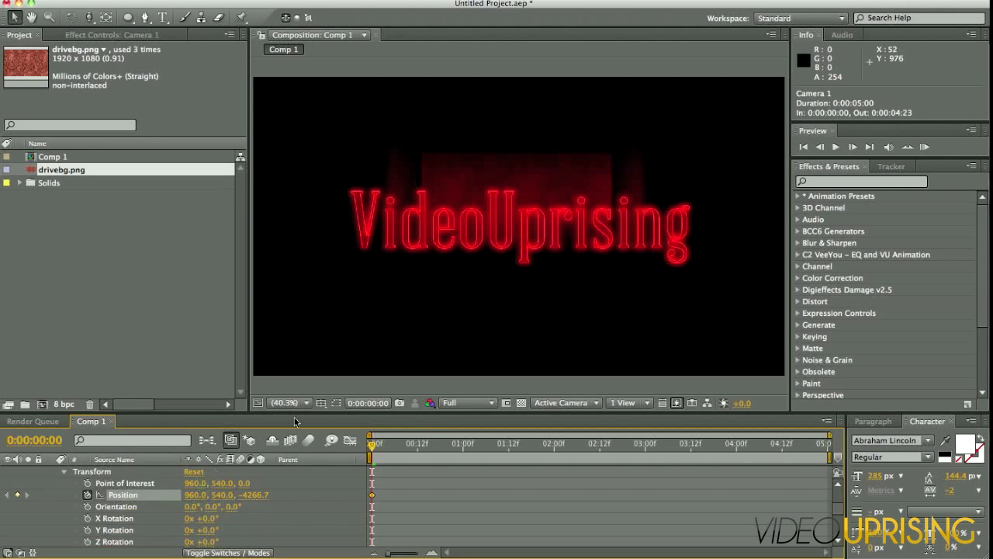
click(826, 445)
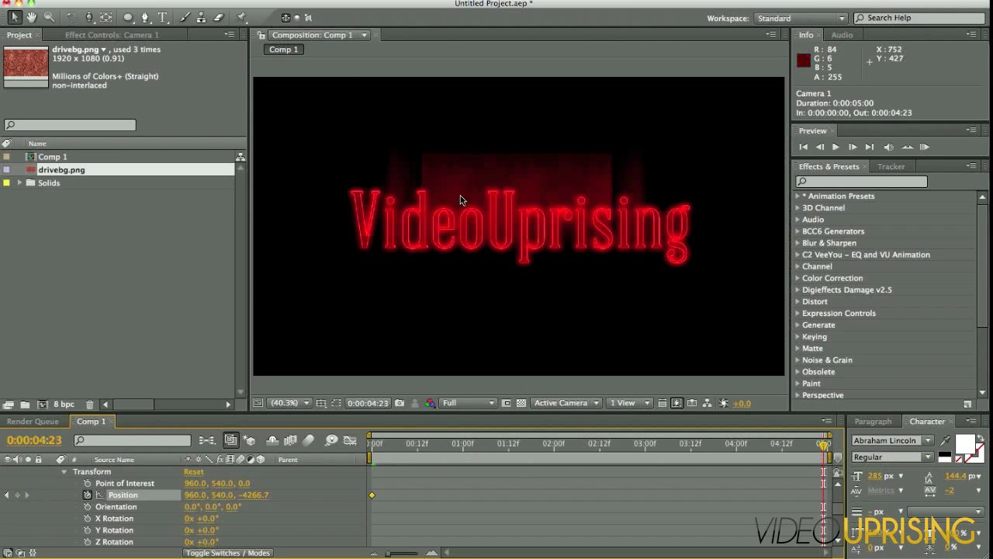
key(c)
key(c)
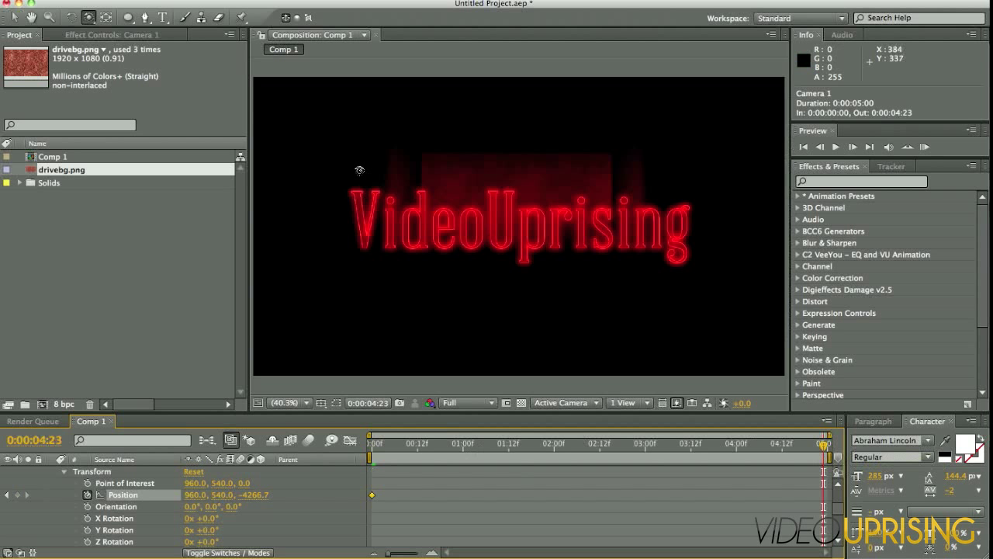
key(c)
key(c)
key(c)
key(c)
key(c)
drag(530, 225, 470, 129)
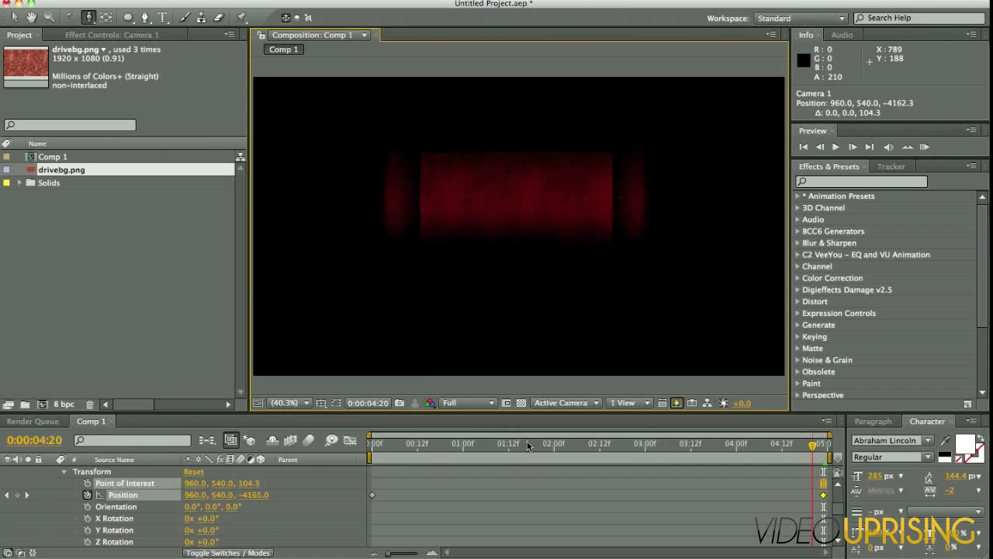
click(417, 443)
key(End)
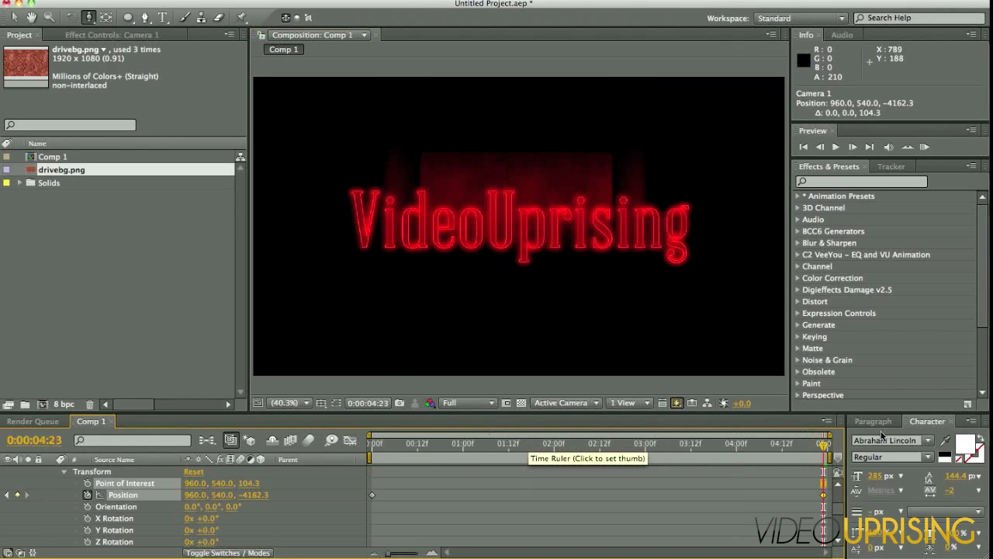
drag(510, 256, 473, 175)
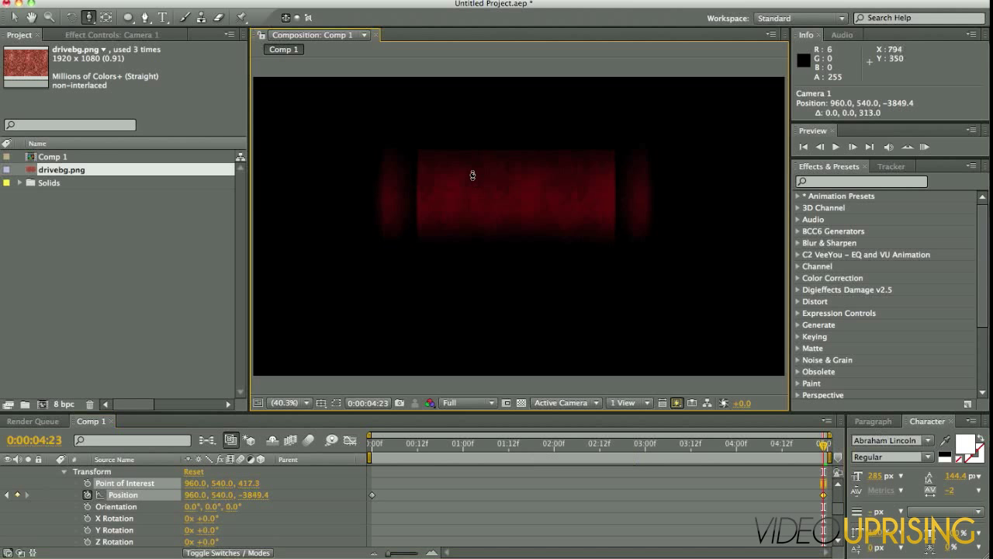